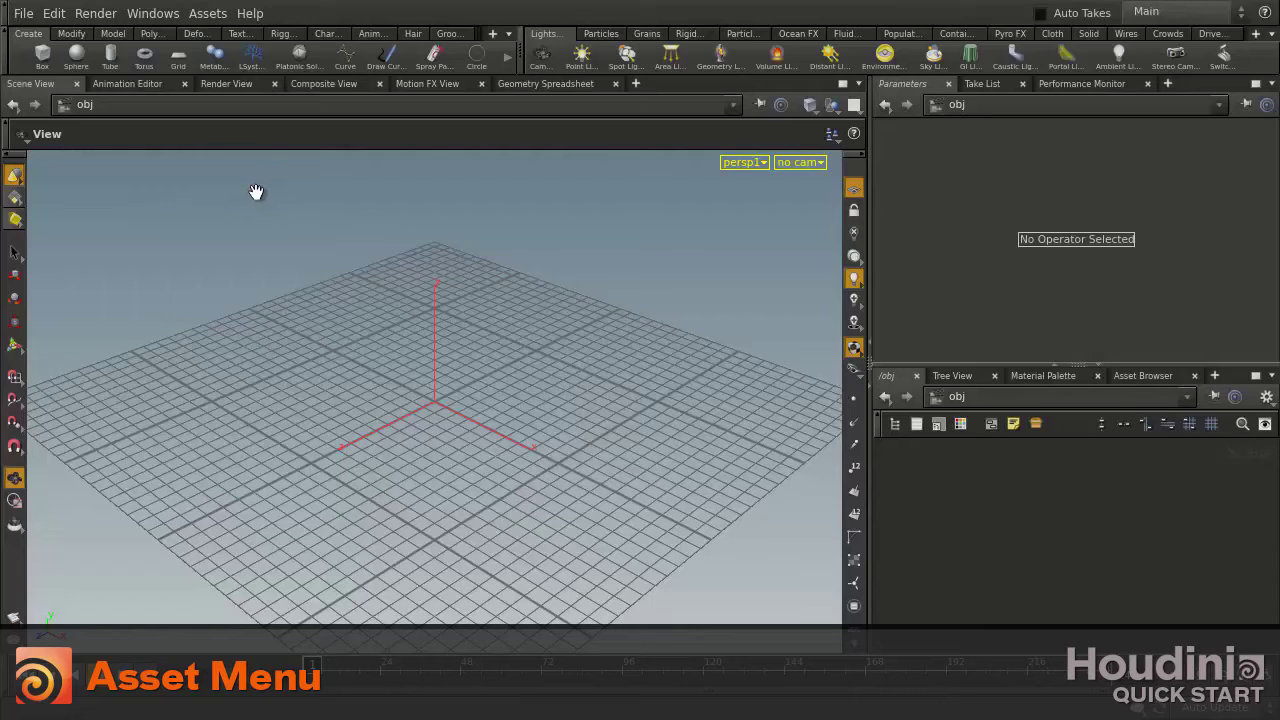
Step: Place a grid and a sphere at the scene origin from the Create shelf
click(178, 57)
key(Return)
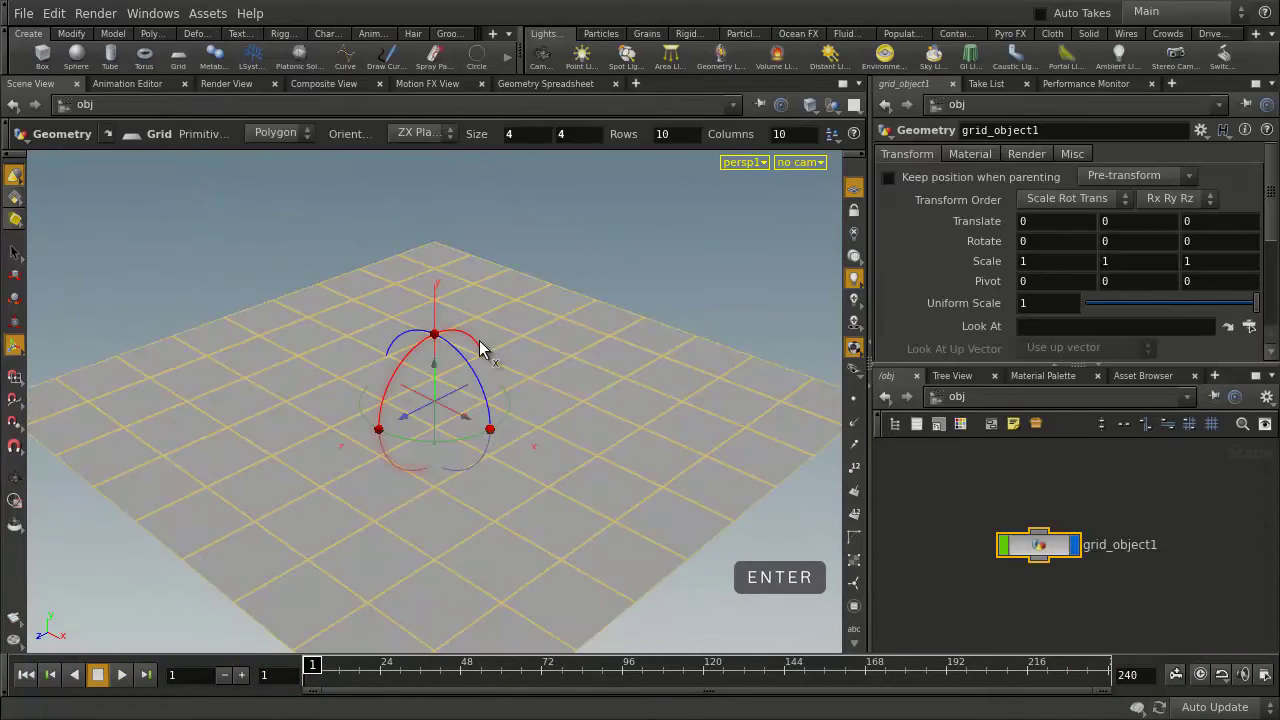
click(76, 57)
key(Return)
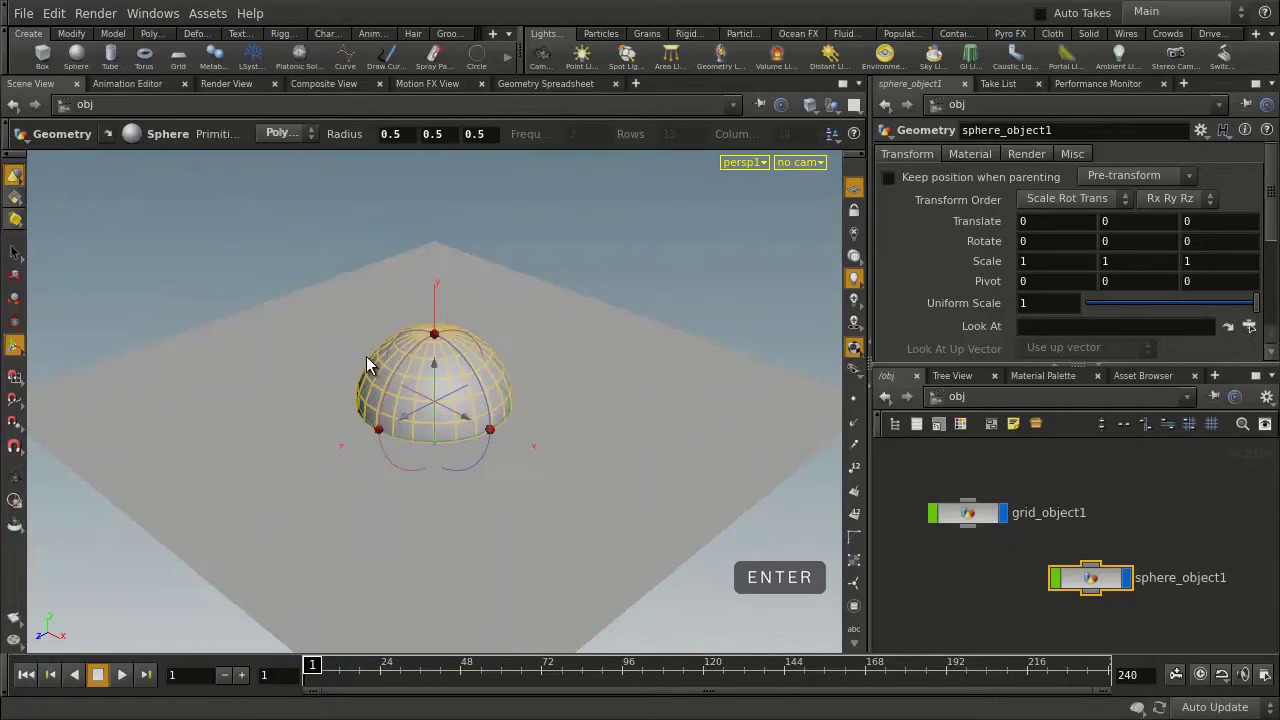
Step: Make the sphere a Primitive type and shrink it to a radius of about 0.1
click(107, 133)
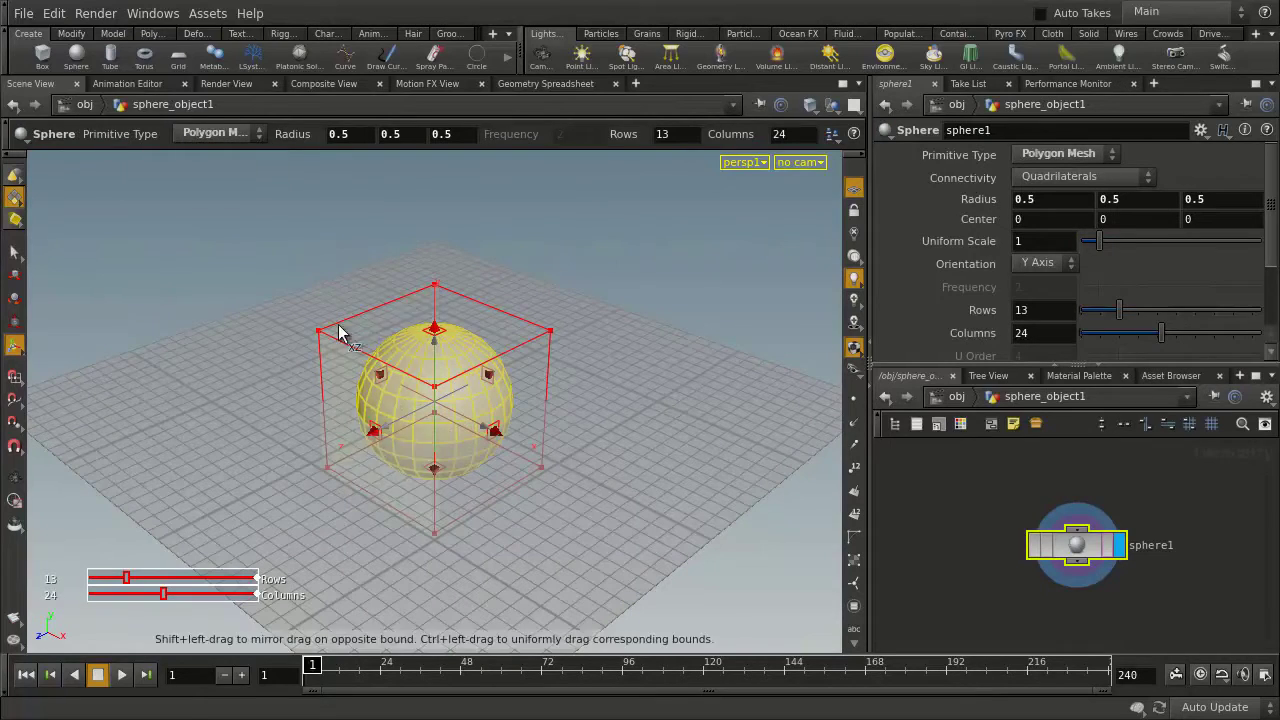
click(211, 133)
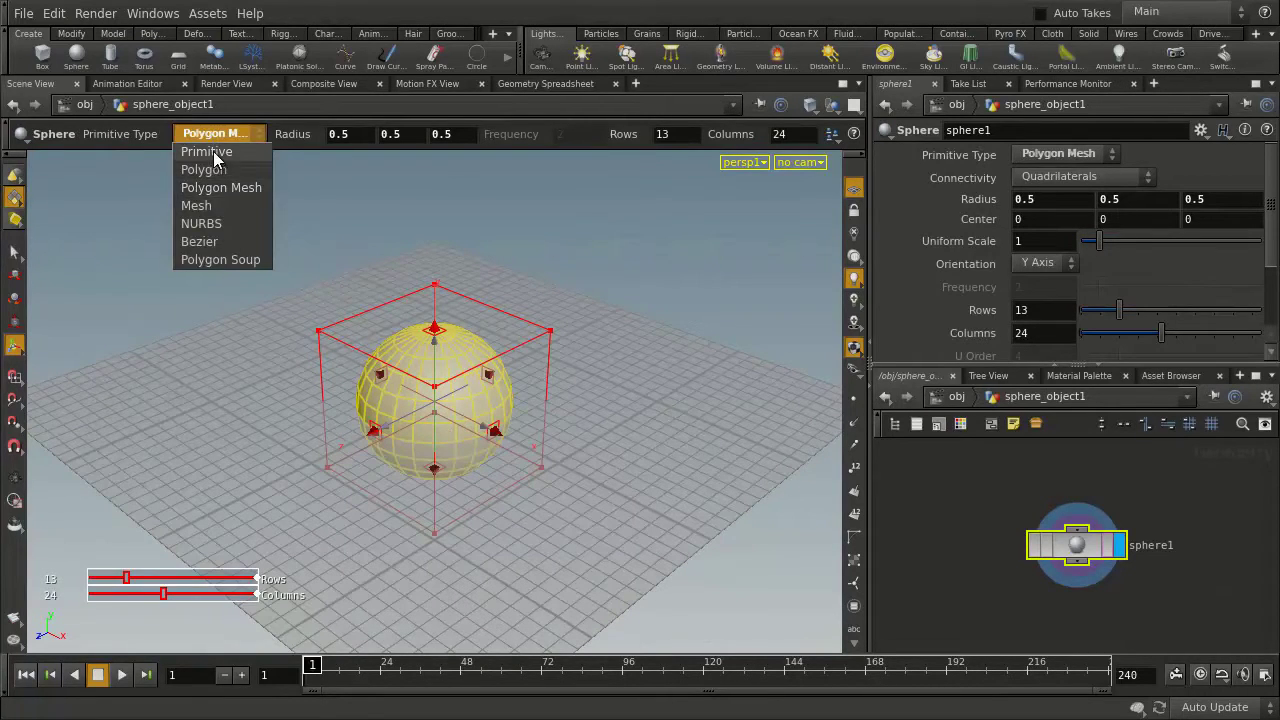
click(213, 151)
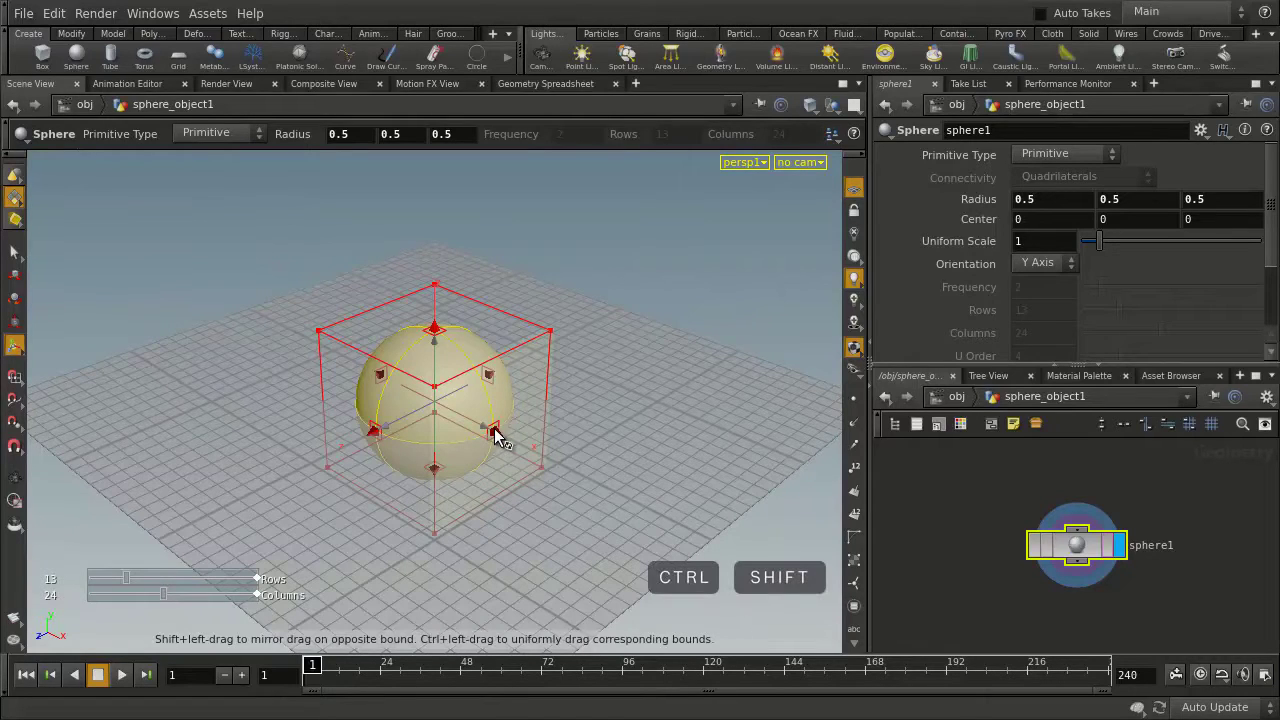
ctrl+shift+drag(498, 433, 450, 420)
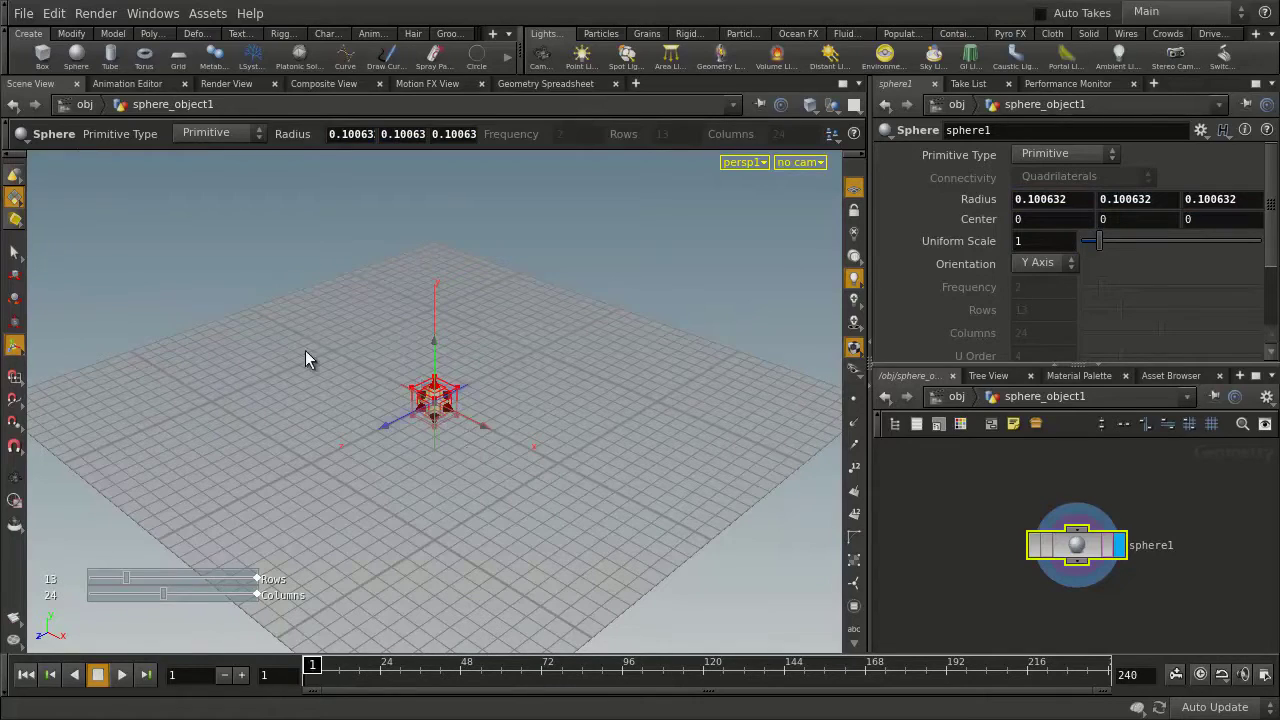
click(77, 106)
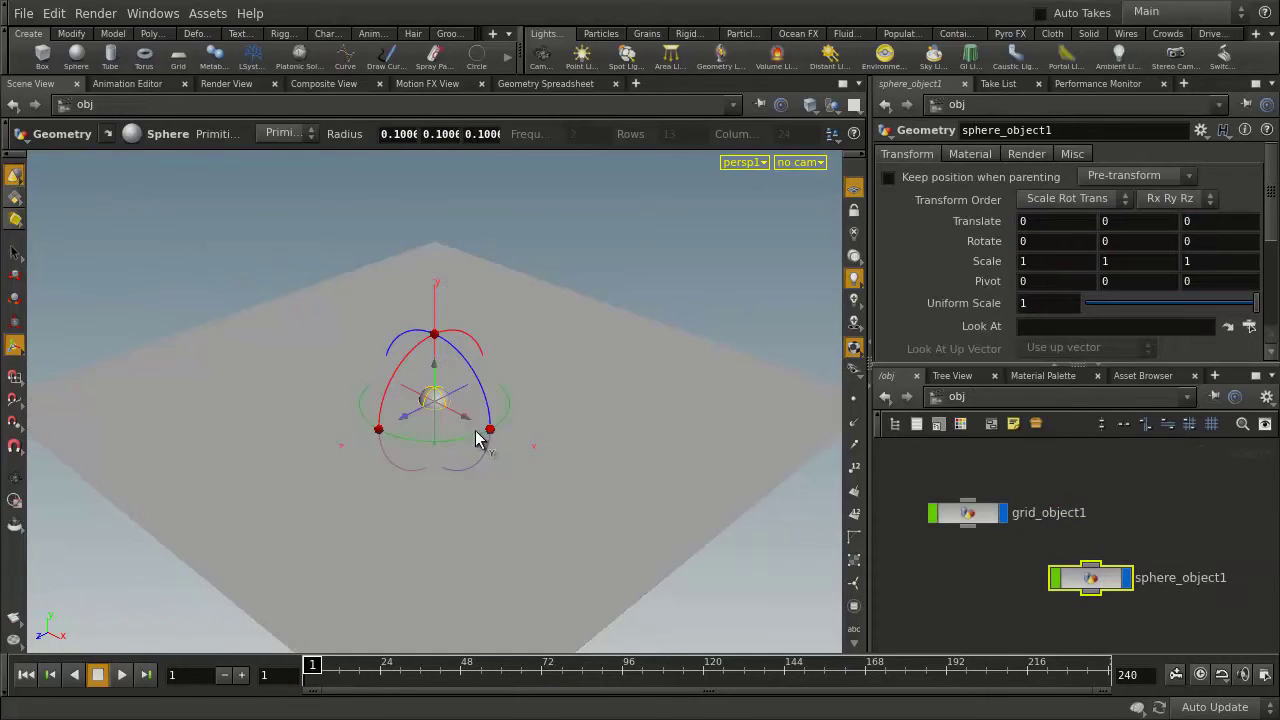
Step: Copy the sphere onto the grid's points with Copy to Points
click(72, 33)
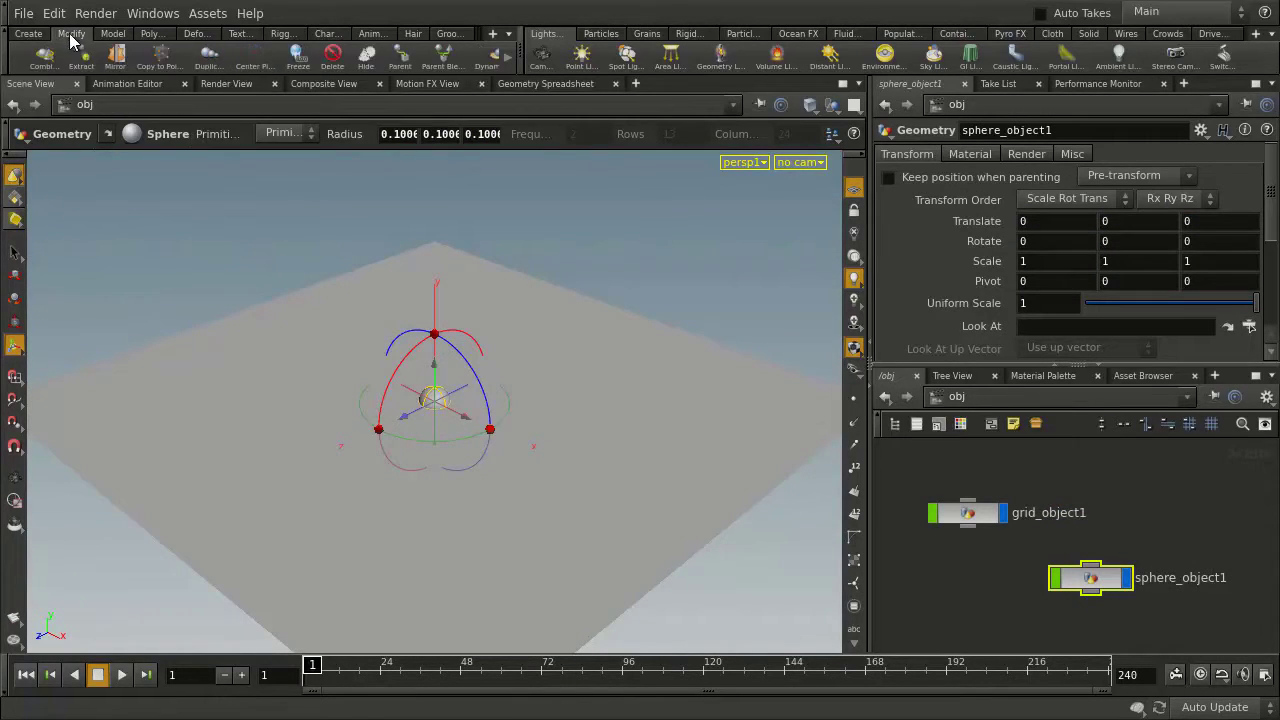
click(155, 58)
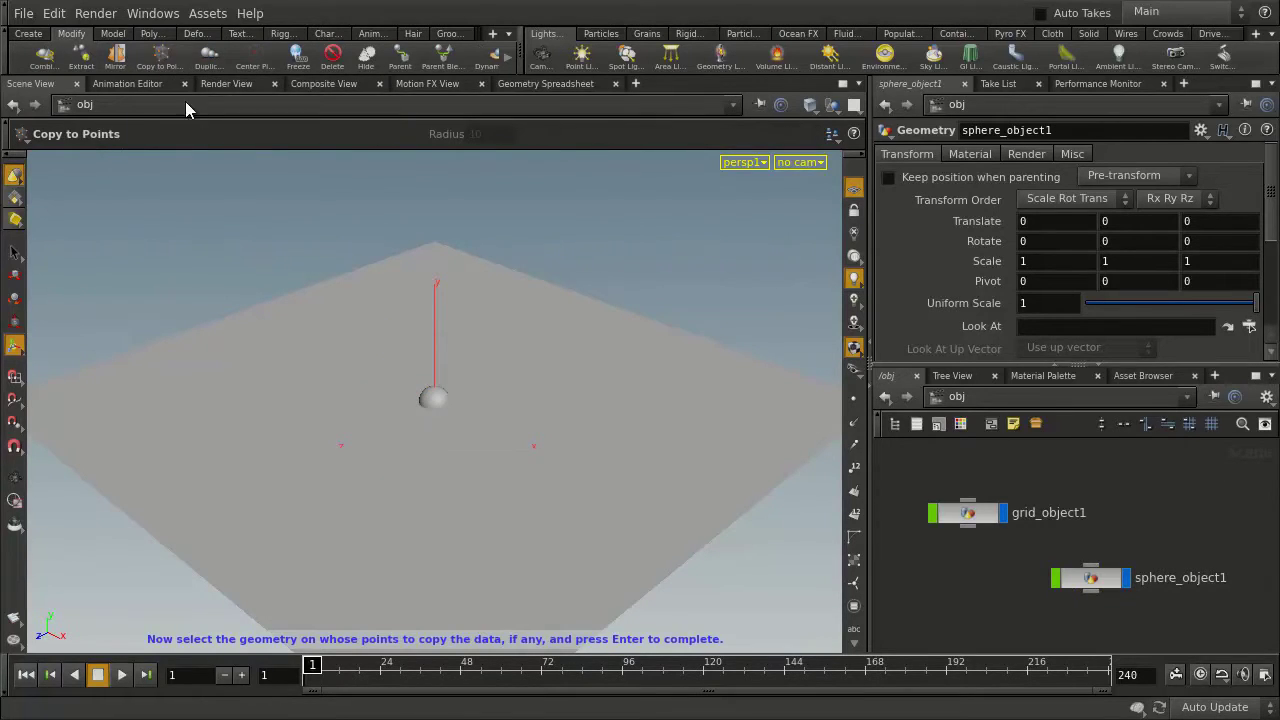
click(583, 397)
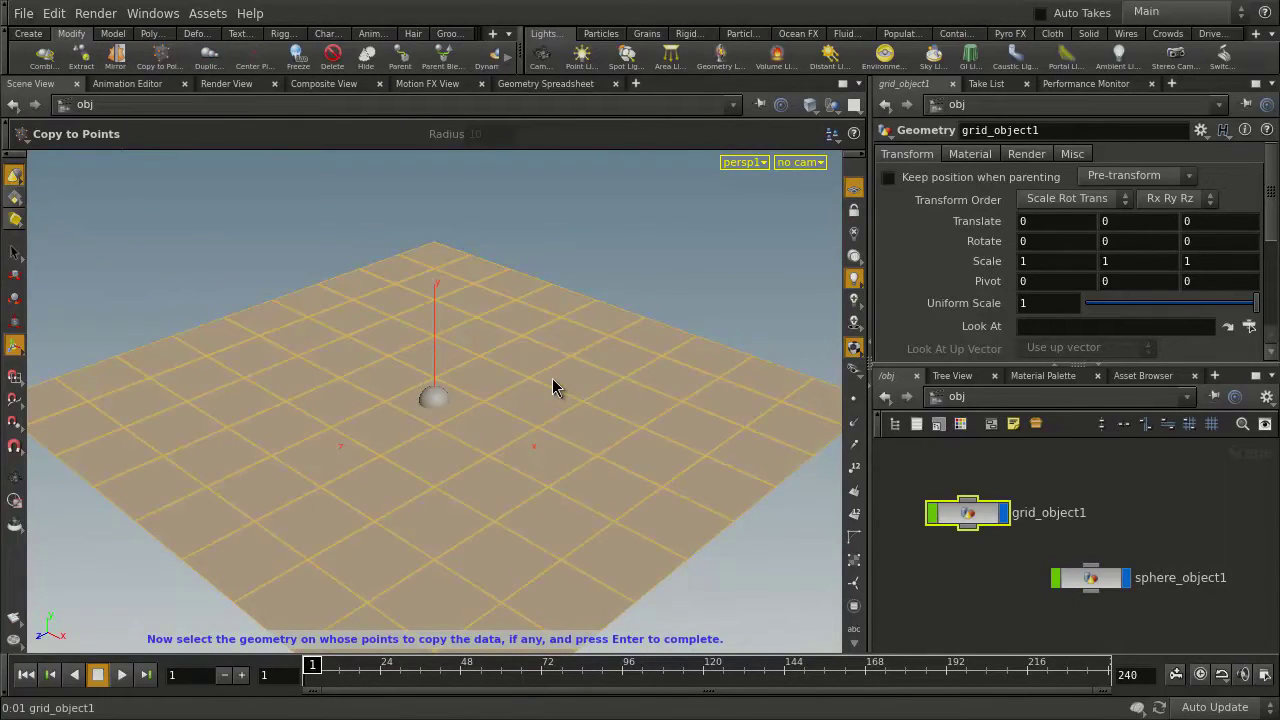
key(Return)
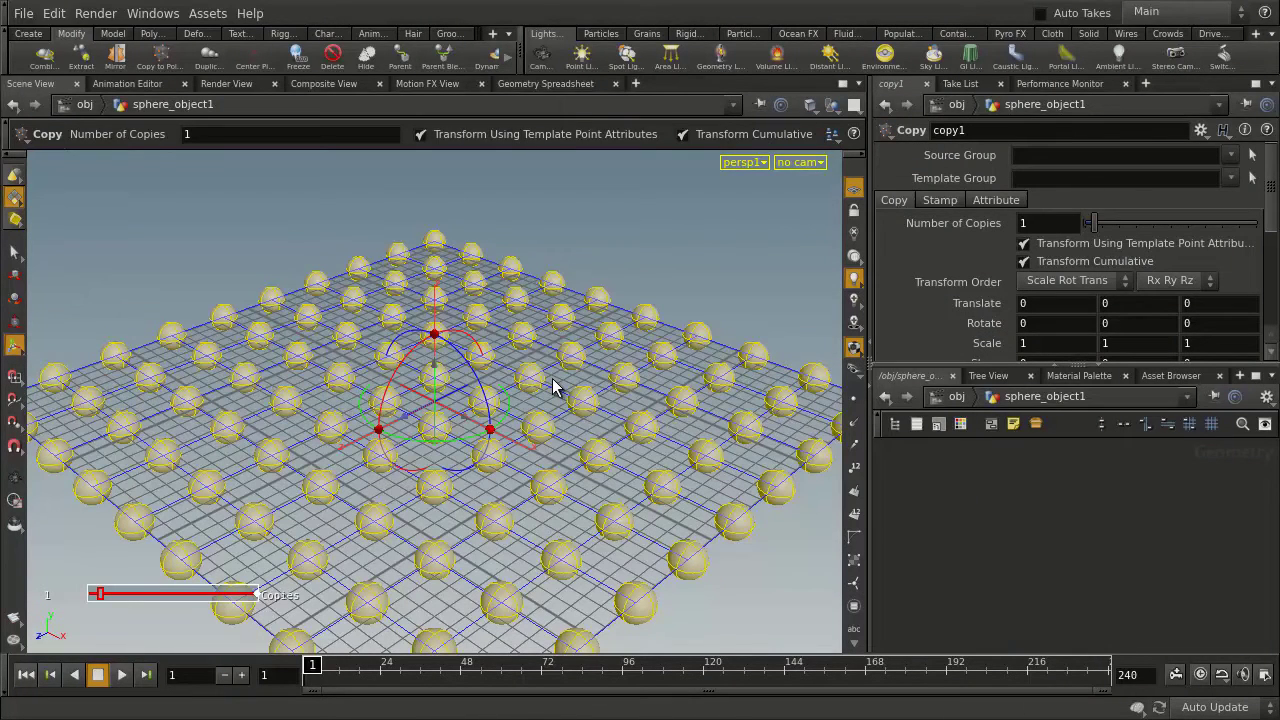
key(h)
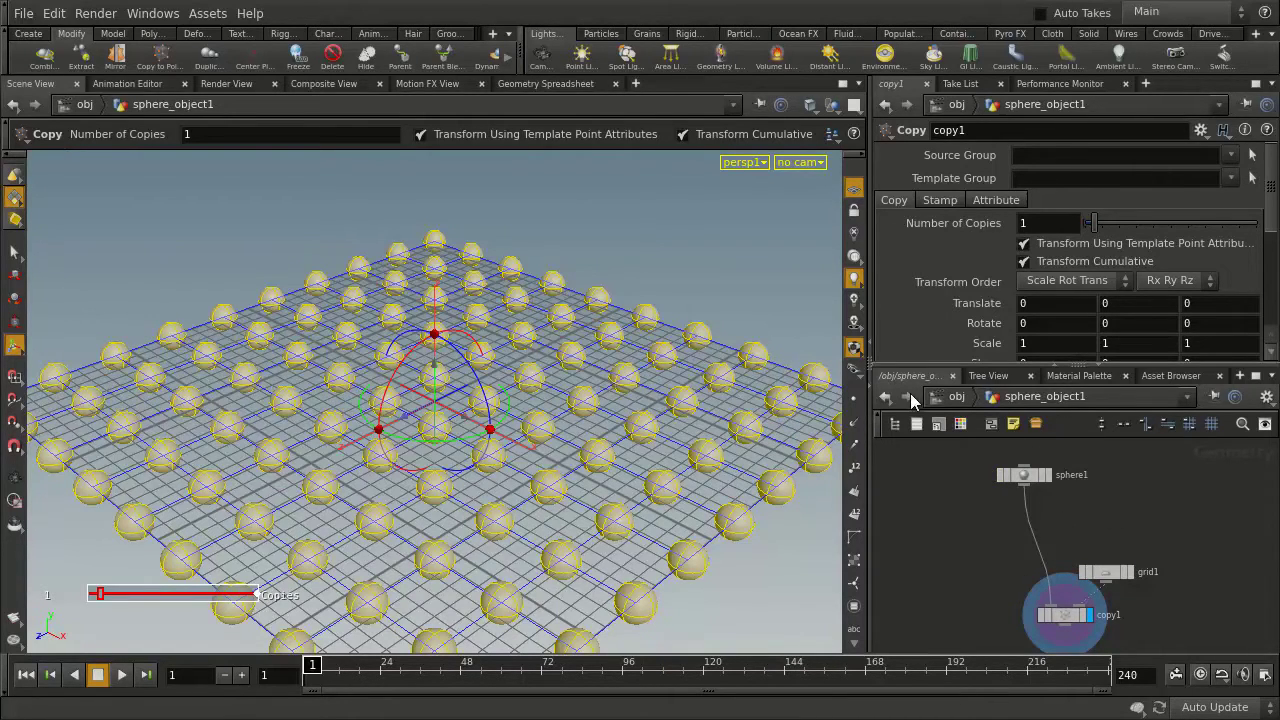
Step: Rename sphere_object1 to 'grid' at the object level
click(952, 396)
double_click(1155, 577)
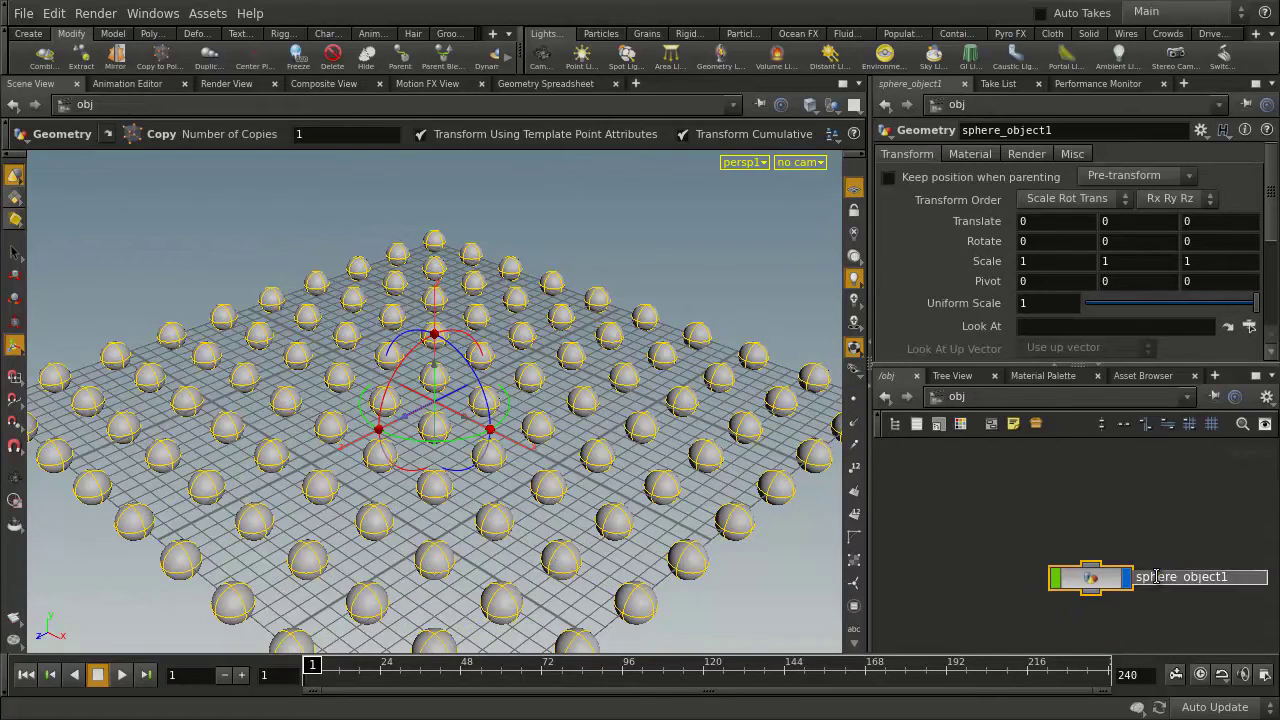
text(grid)
key(Return)
Step: Inside the grid object, arrange sphere1, grid1 and copy1 in view
double_click(1090, 578)
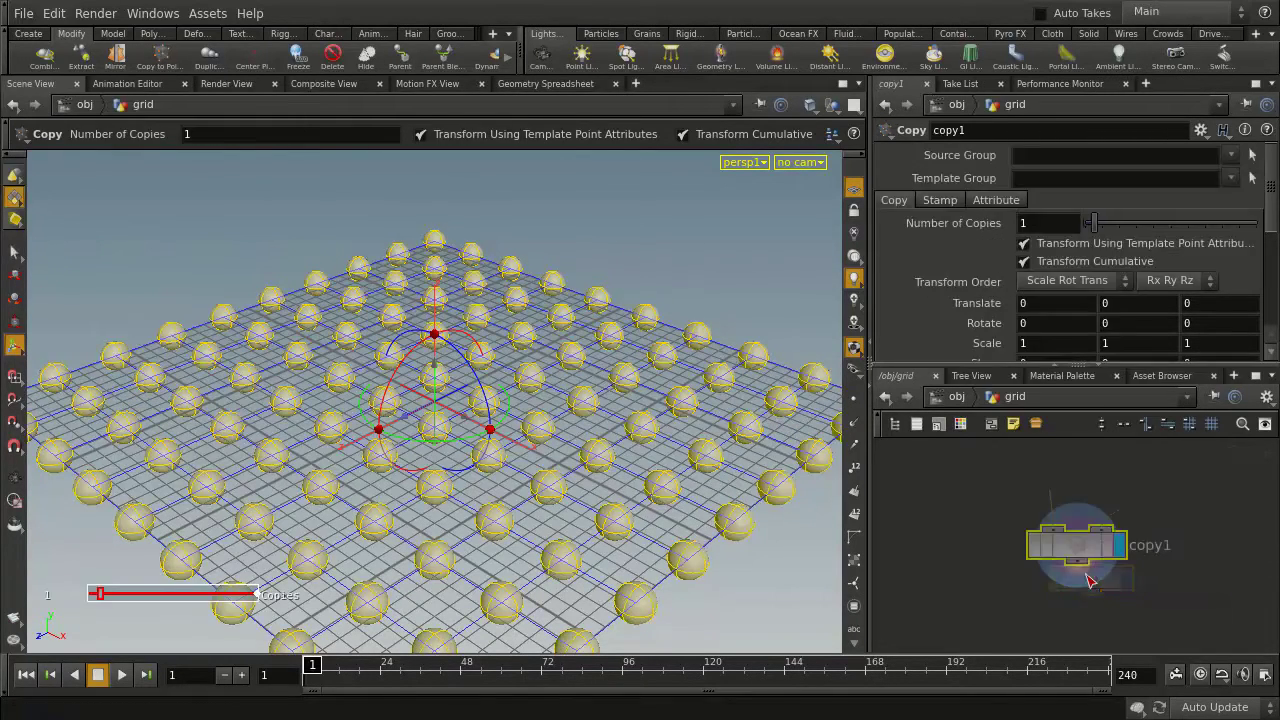
scroll(1078, 608, down, 3)
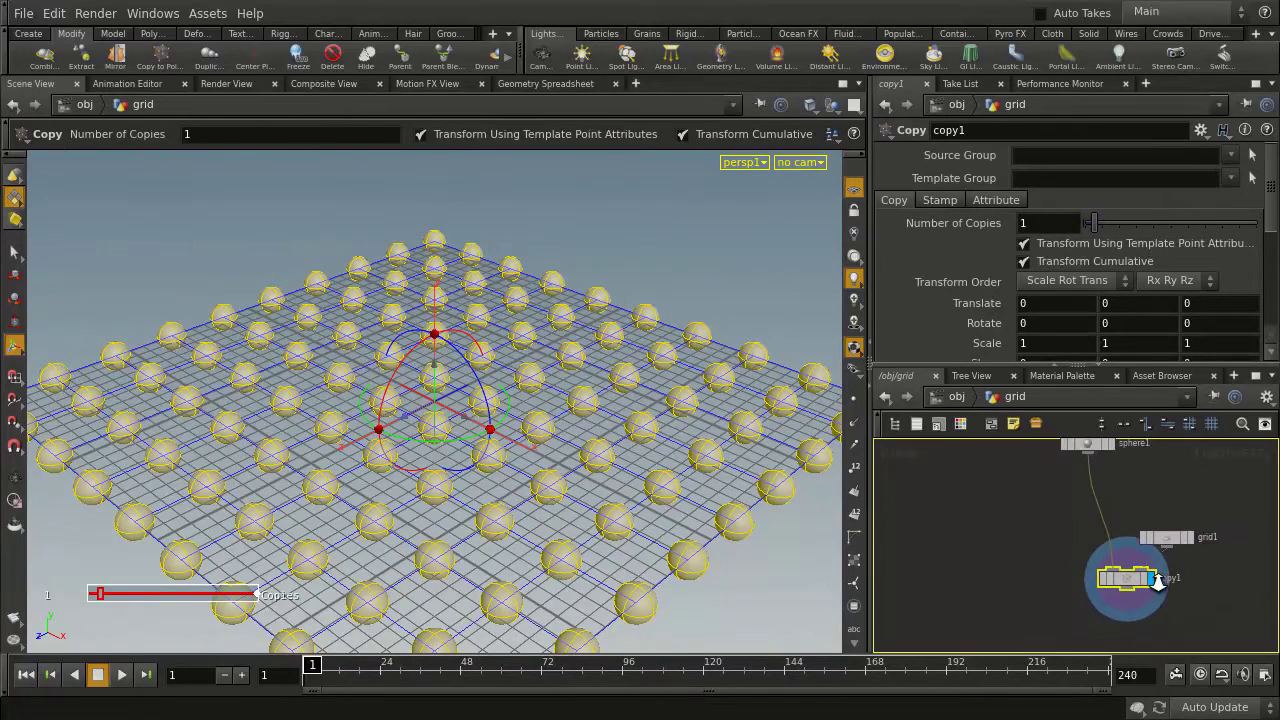
middle_drag(1200, 571, 1118, 608)
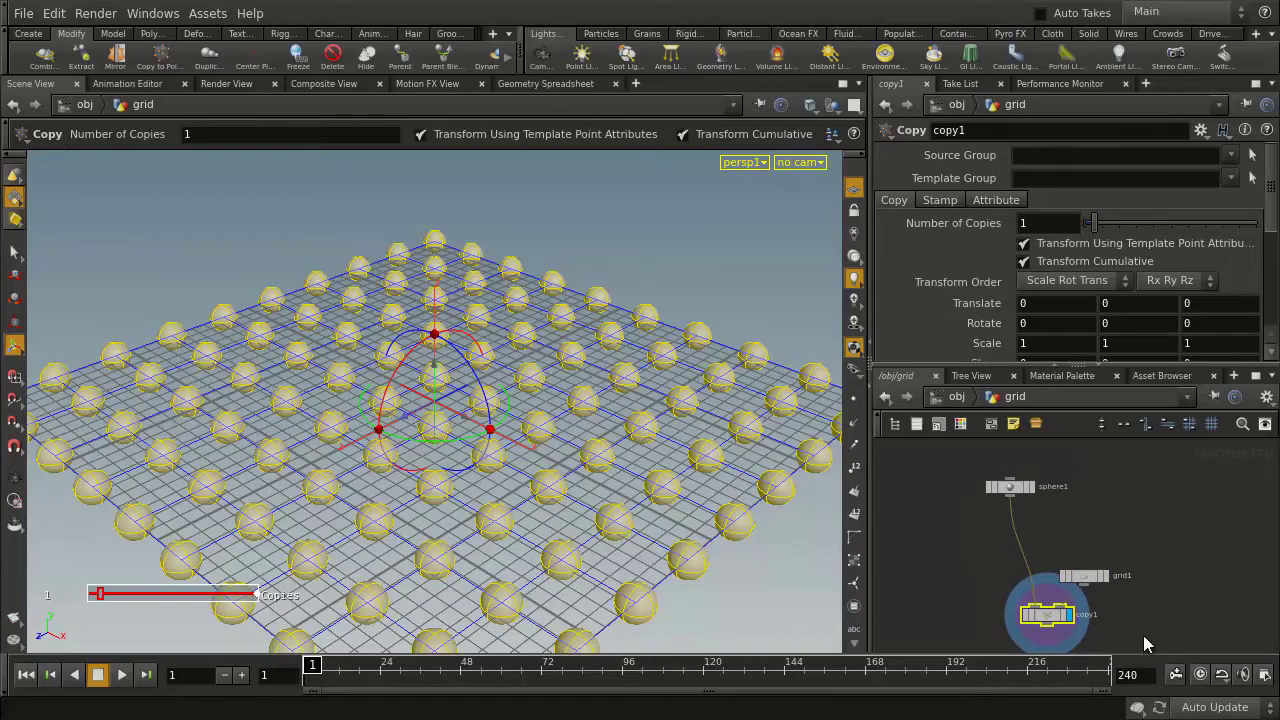
mouse_move(1139, 584)
middle_down()
mouse_move(1148, 537)
mouse_move(1158, 587)
middle_up()
drag(1105, 580, 1158, 509)
Step: Add a Scatter node with a total count of 100 between grid1 and copy1
key(Tab)
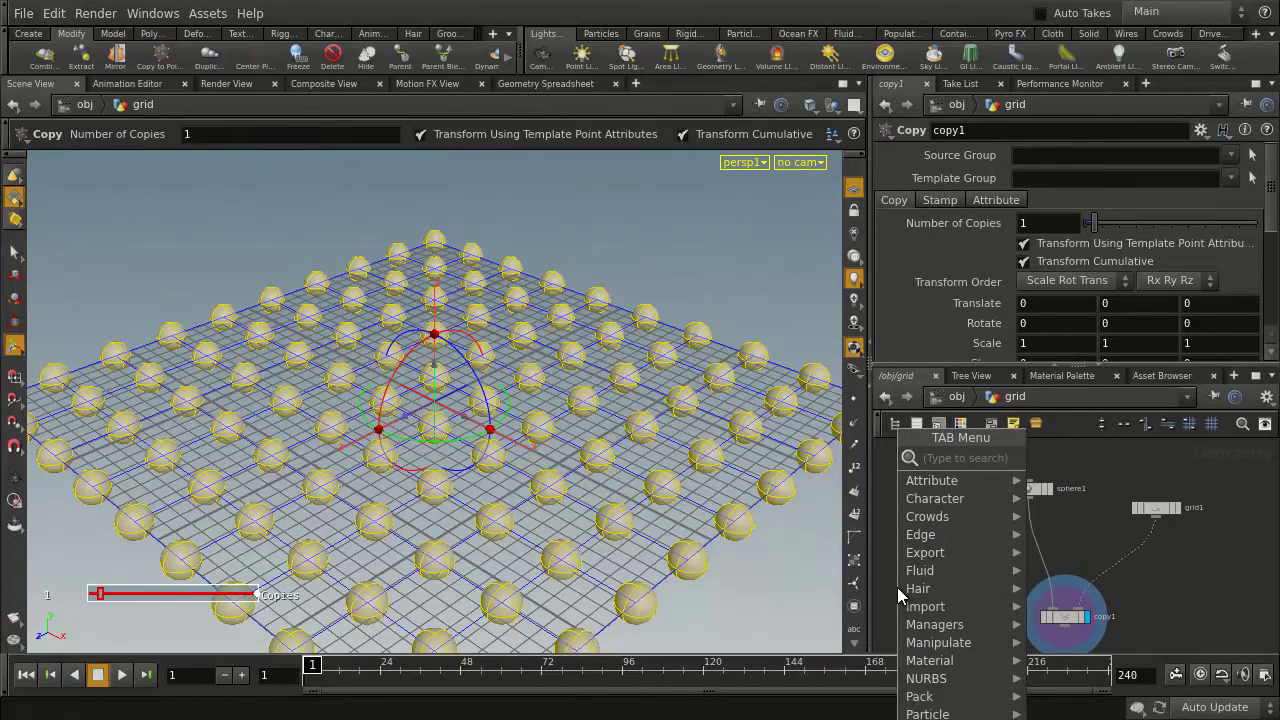
text(sca)
key(Return)
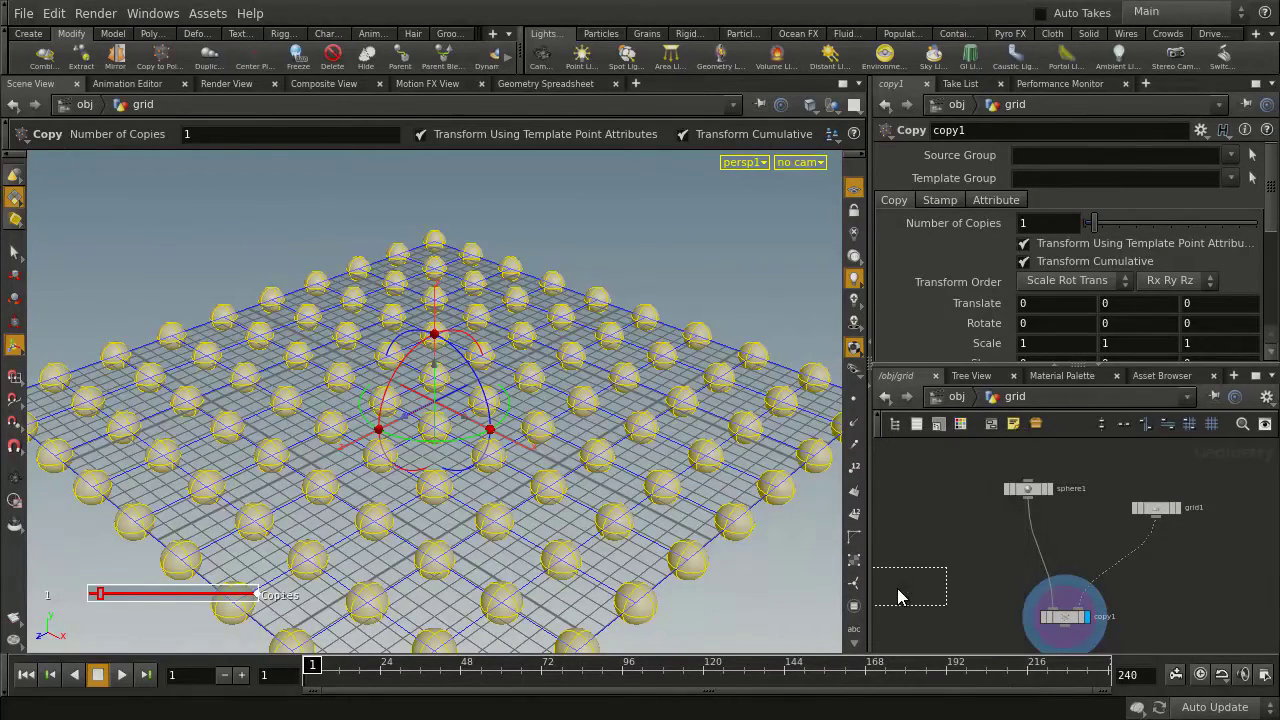
click(1180, 574)
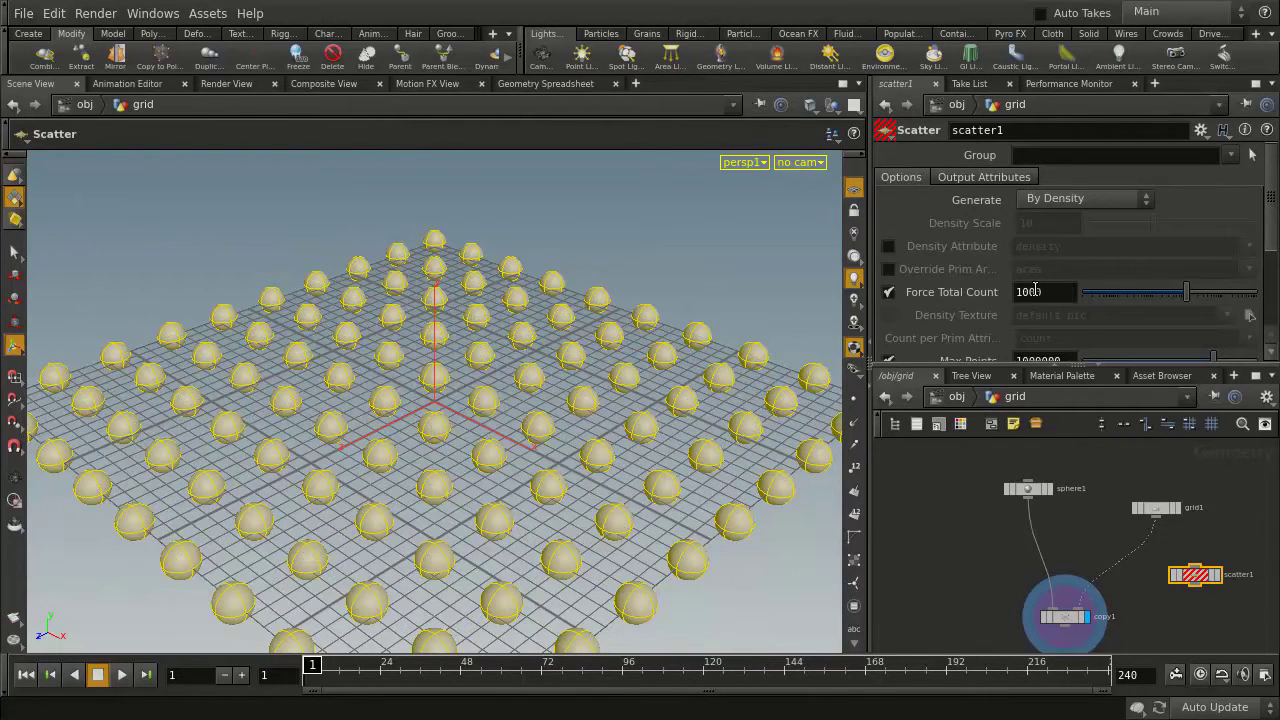
key(BackSpace)
key(Return)
drag(1197, 590, 1138, 565)
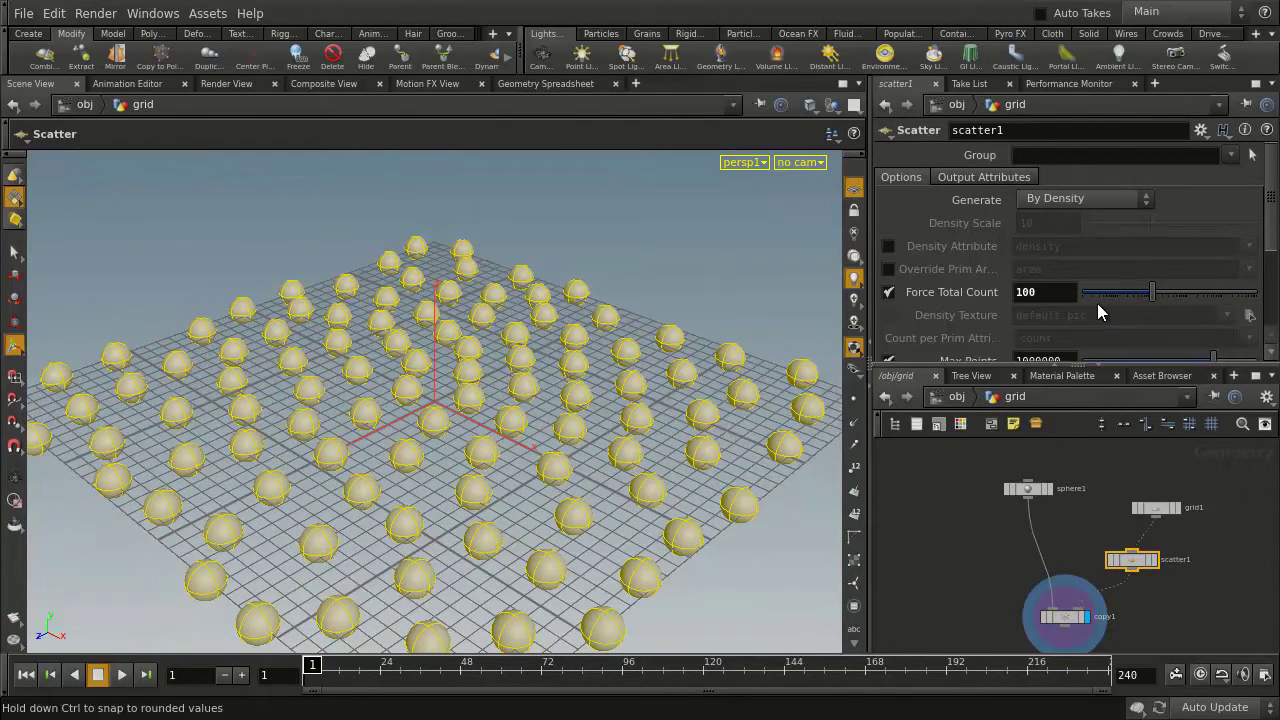
Step: Set the scatter's Relax Iterations to 3
scroll(1099, 303, down, 3)
drag(1099, 344, 1087, 350)
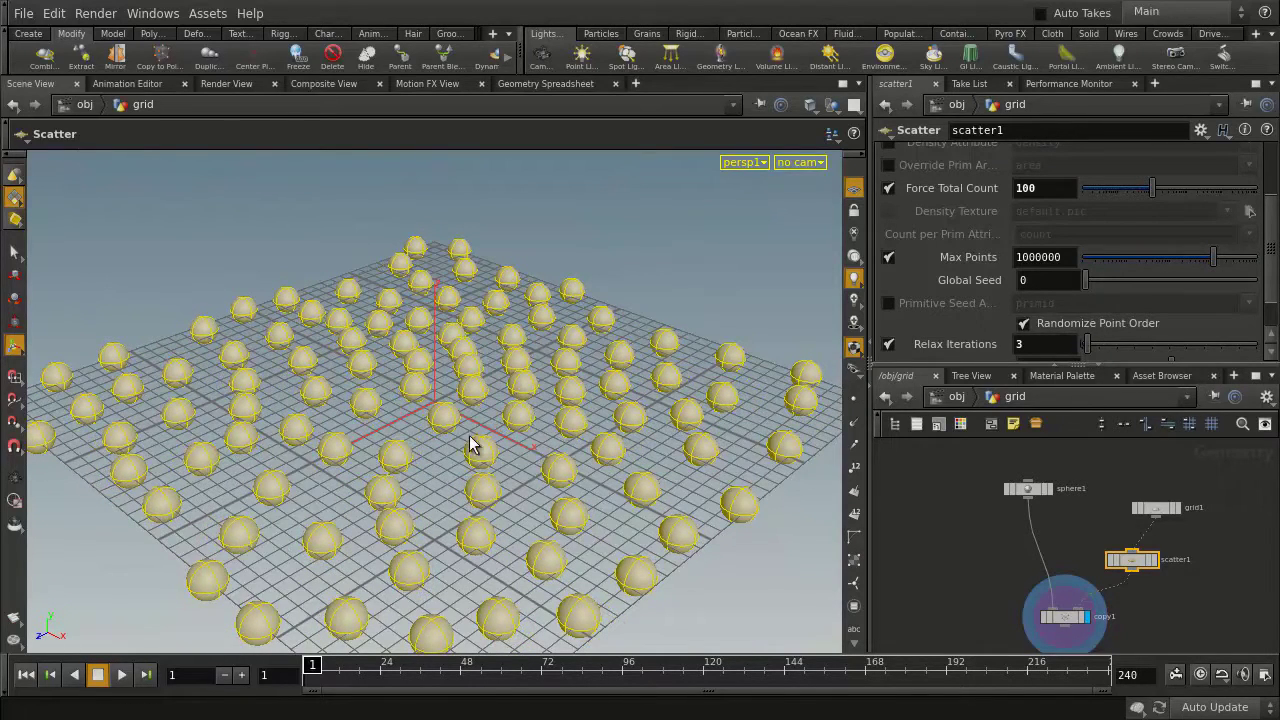
click(935, 582)
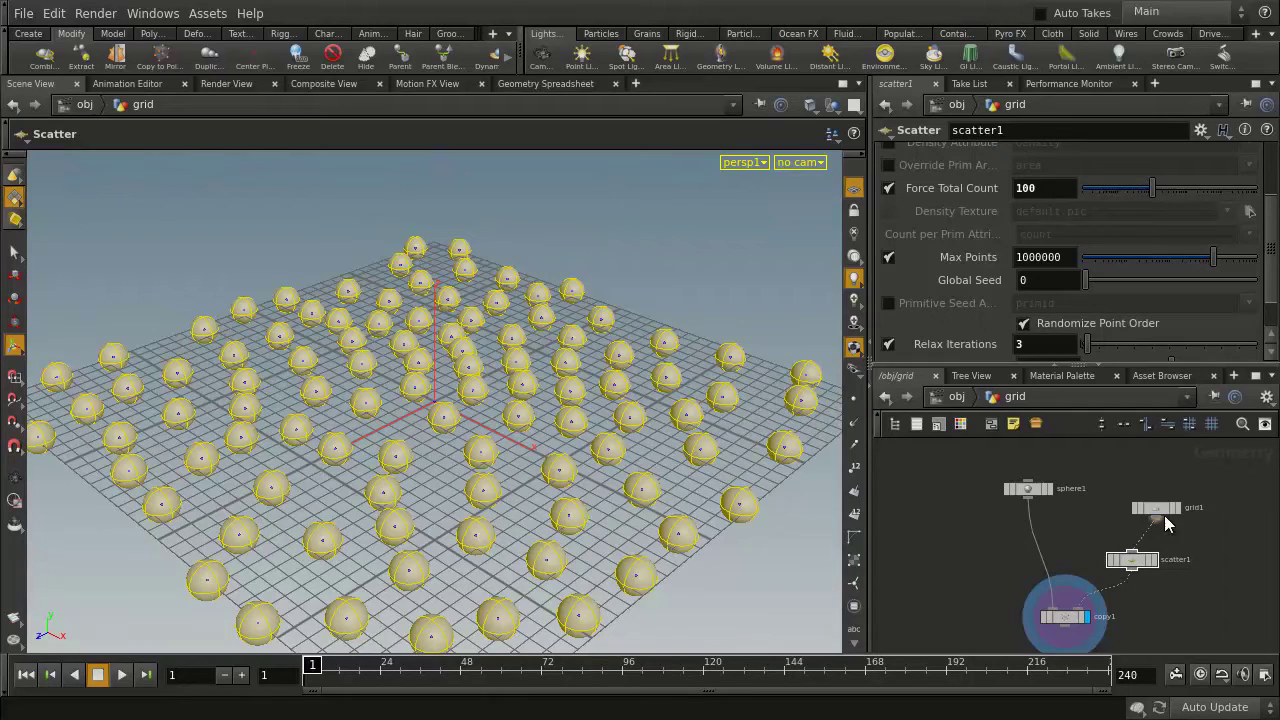
Step: Rearrange the nodes and select sphere1, scatter1 and copy1 together
drag(1155, 508, 1166, 453)
drag(1030, 500, 1046, 567)
drag(1216, 524, 990, 645)
drag(1077, 642, 1056, 617)
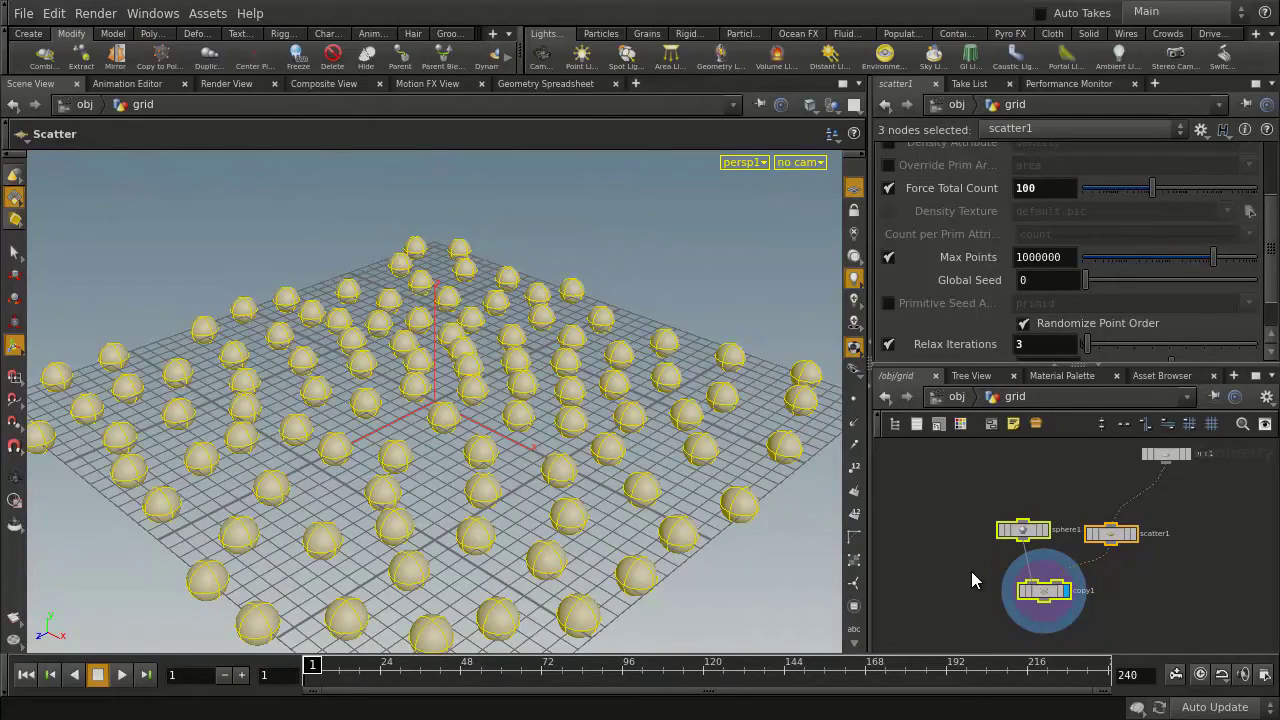
Step: Create a digital asset labelled 'Bubbles' from the selection and accept its type properties
click(212, 14)
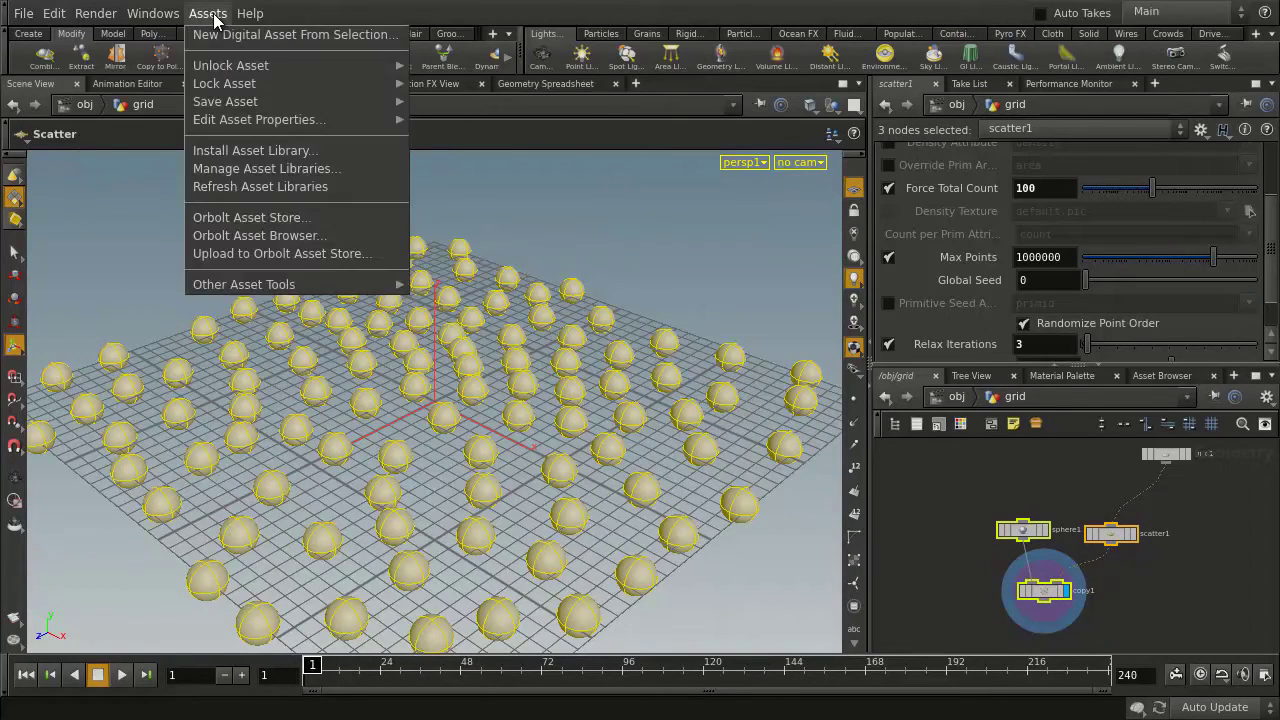
click(218, 33)
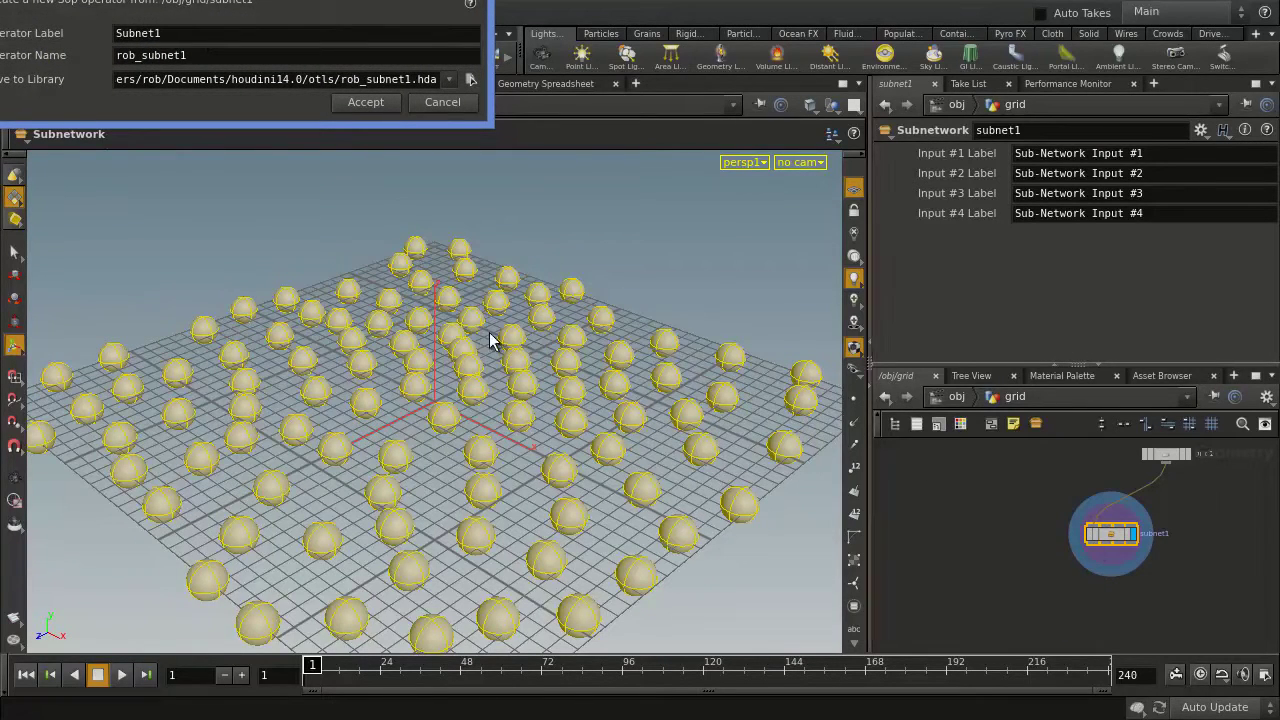
alt+drag(151, 5, 314, 235)
text(Bubbles)
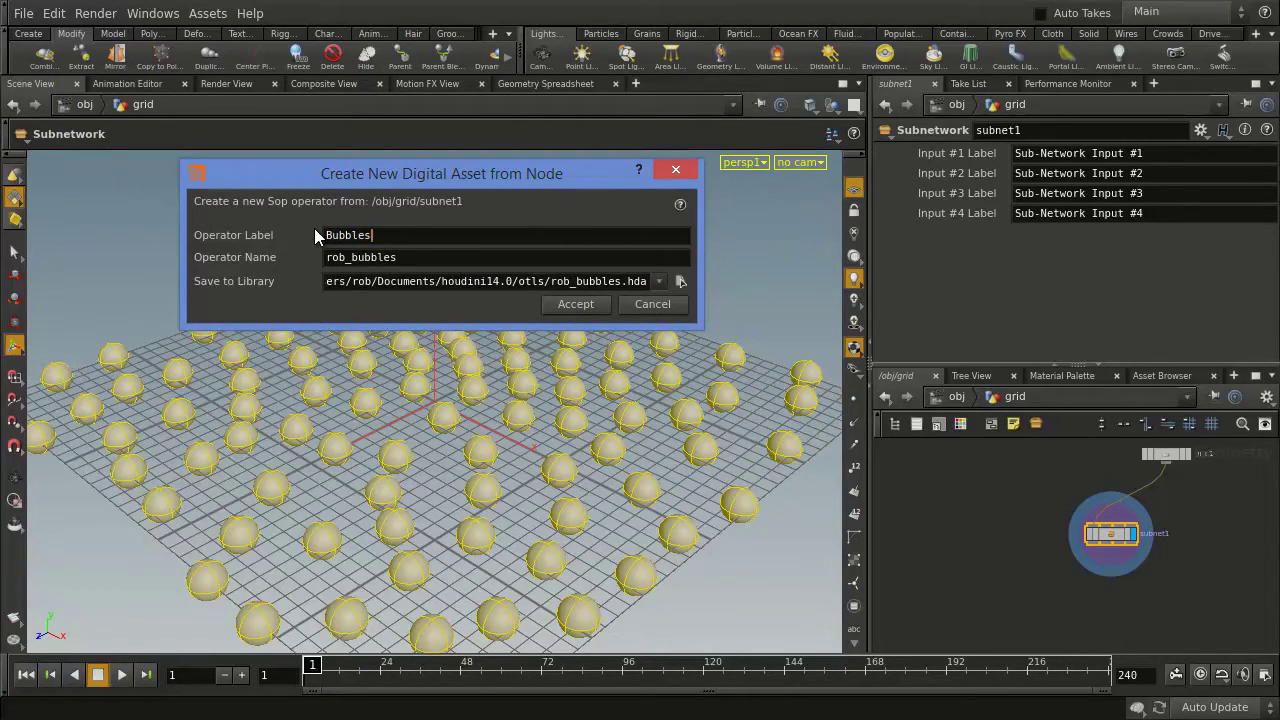
click(577, 307)
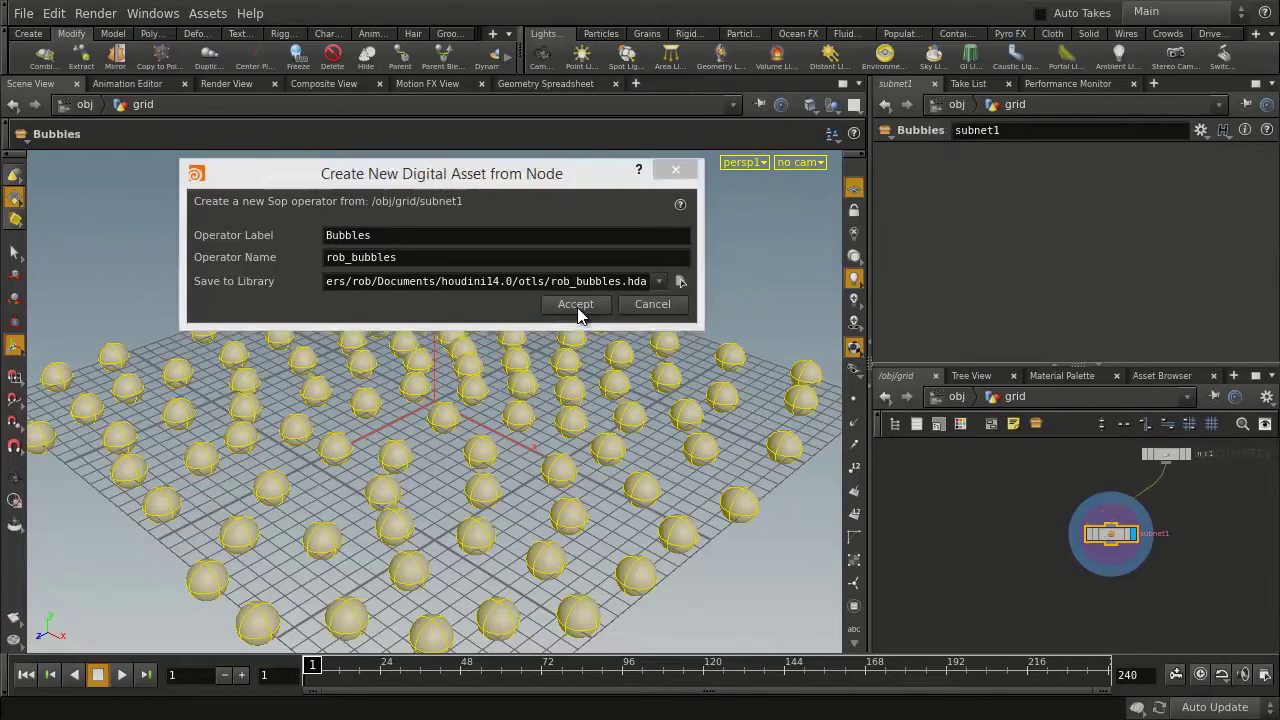
alt+drag(730, 444, 605, 410)
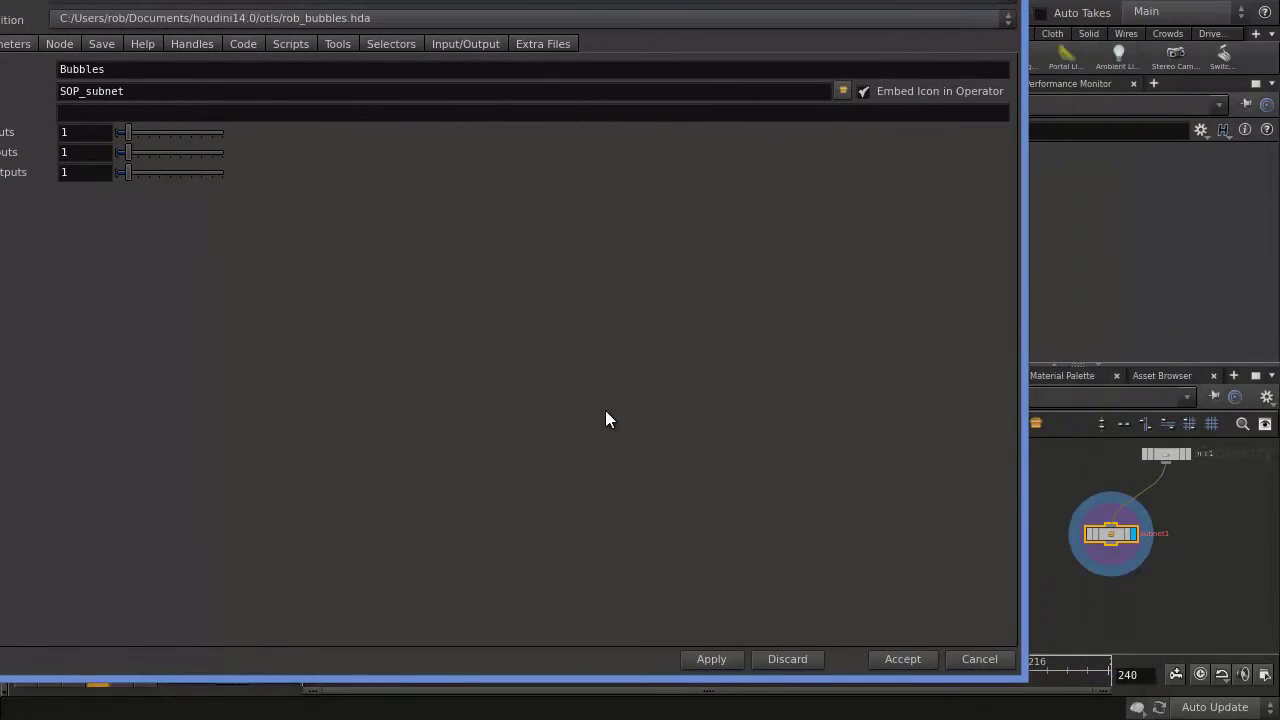
click(898, 660)
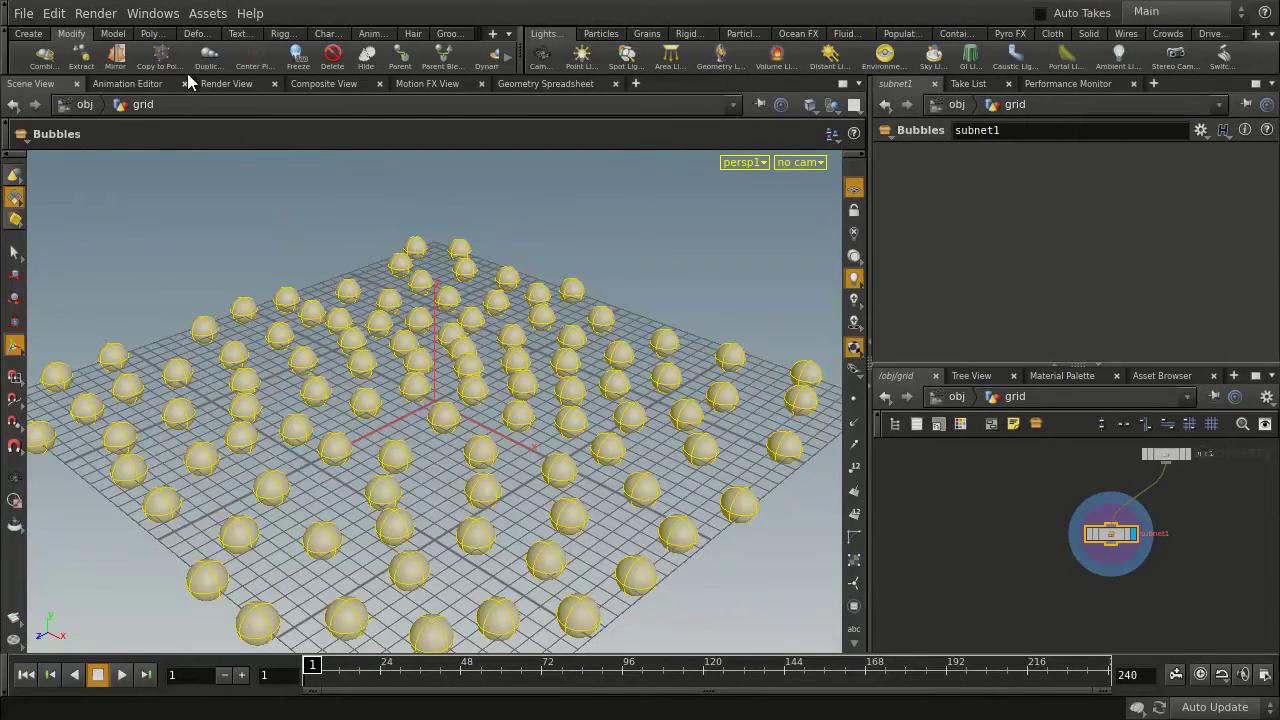
Step: Lock the Bubbles asset and save its changes
click(207, 13)
mouse_move(230, 84)
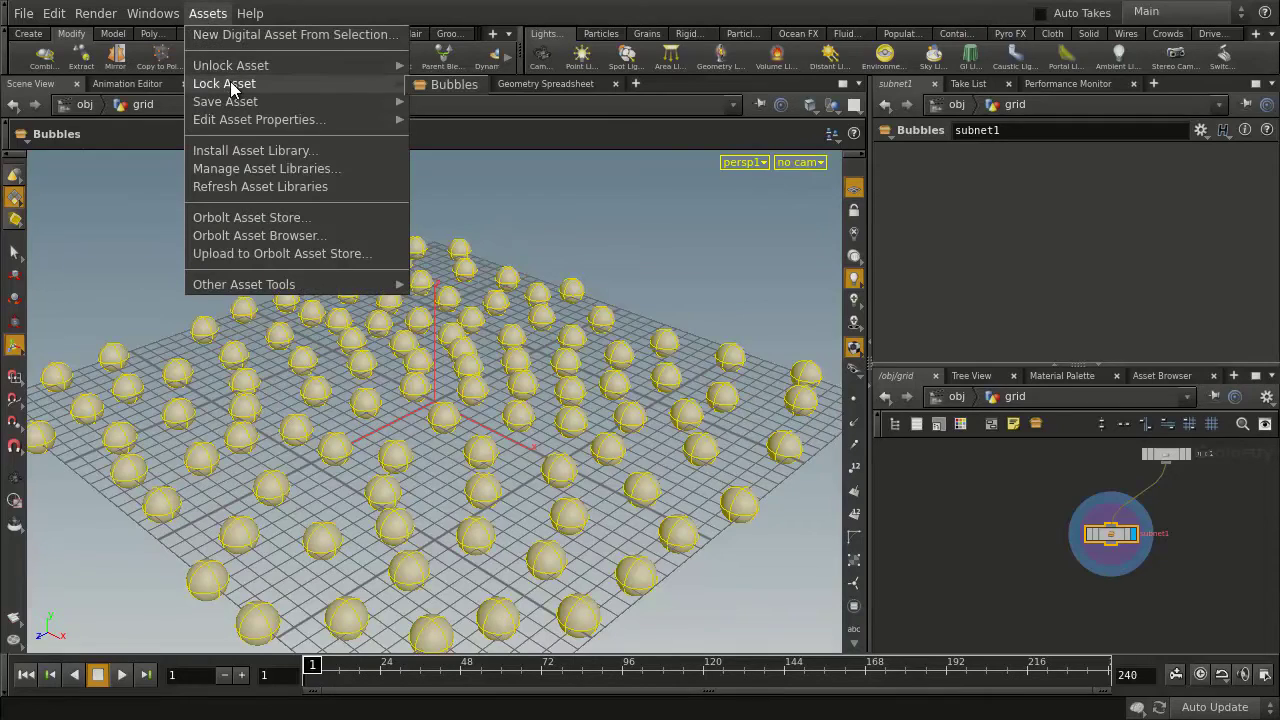
click(440, 84)
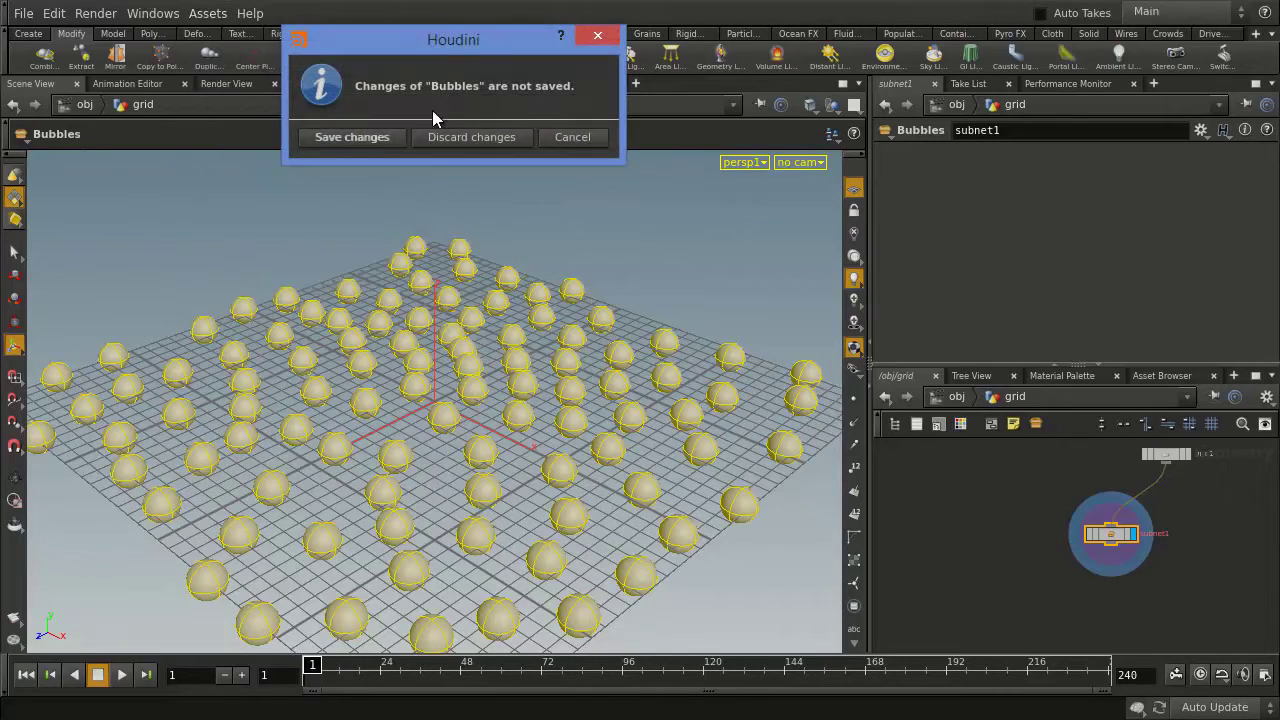
click(364, 138)
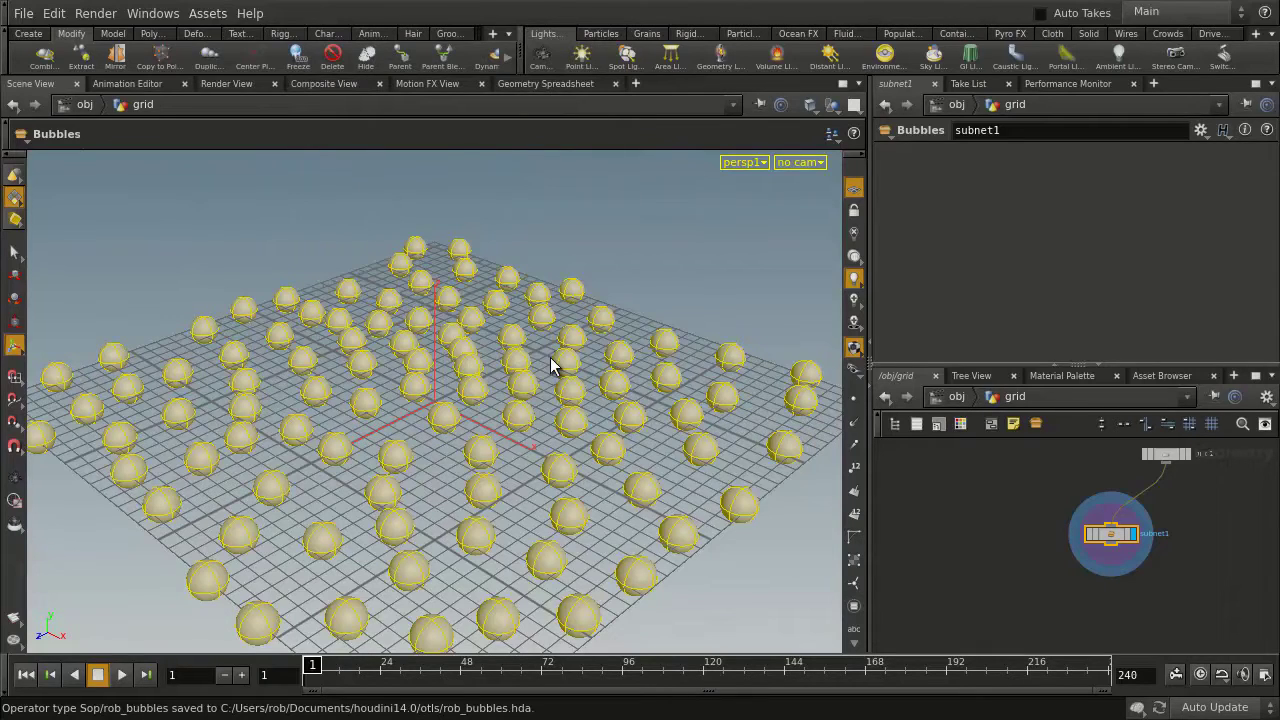
Step: At the object level, move the grid node and turn off its display
click(1020, 585)
click(957, 396)
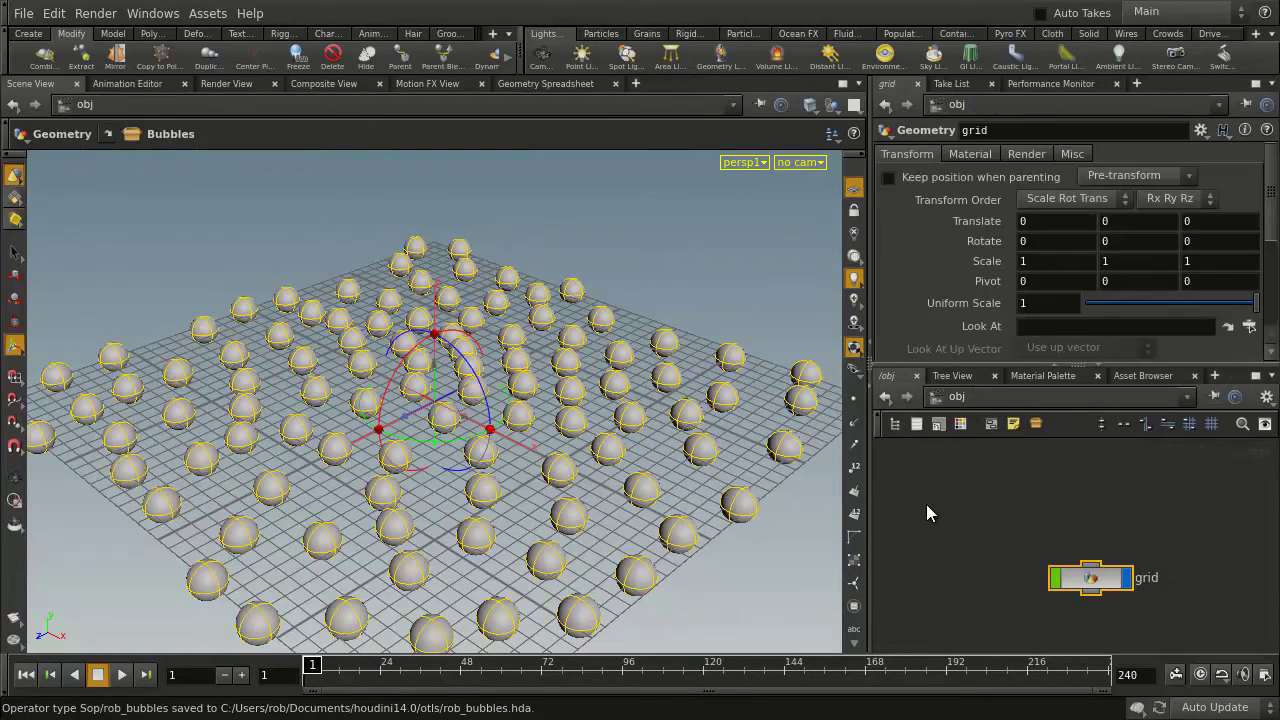
drag(1092, 582, 1028, 526)
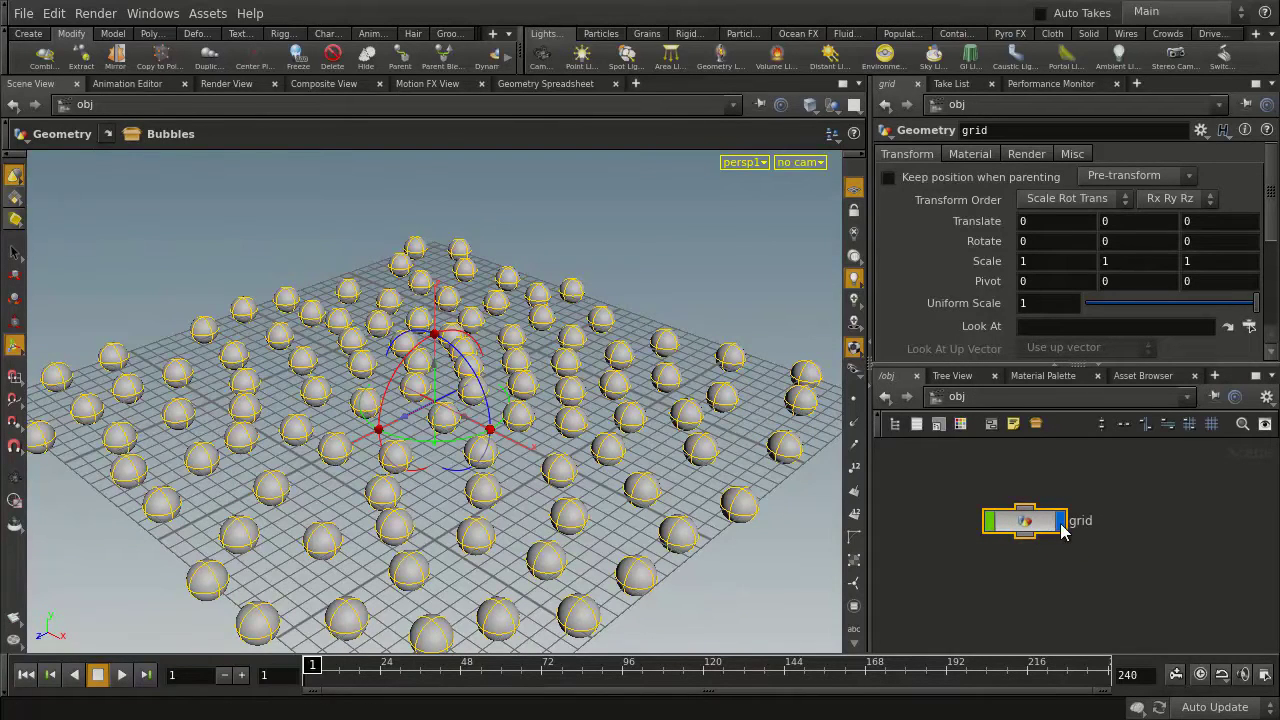
click(1062, 528)
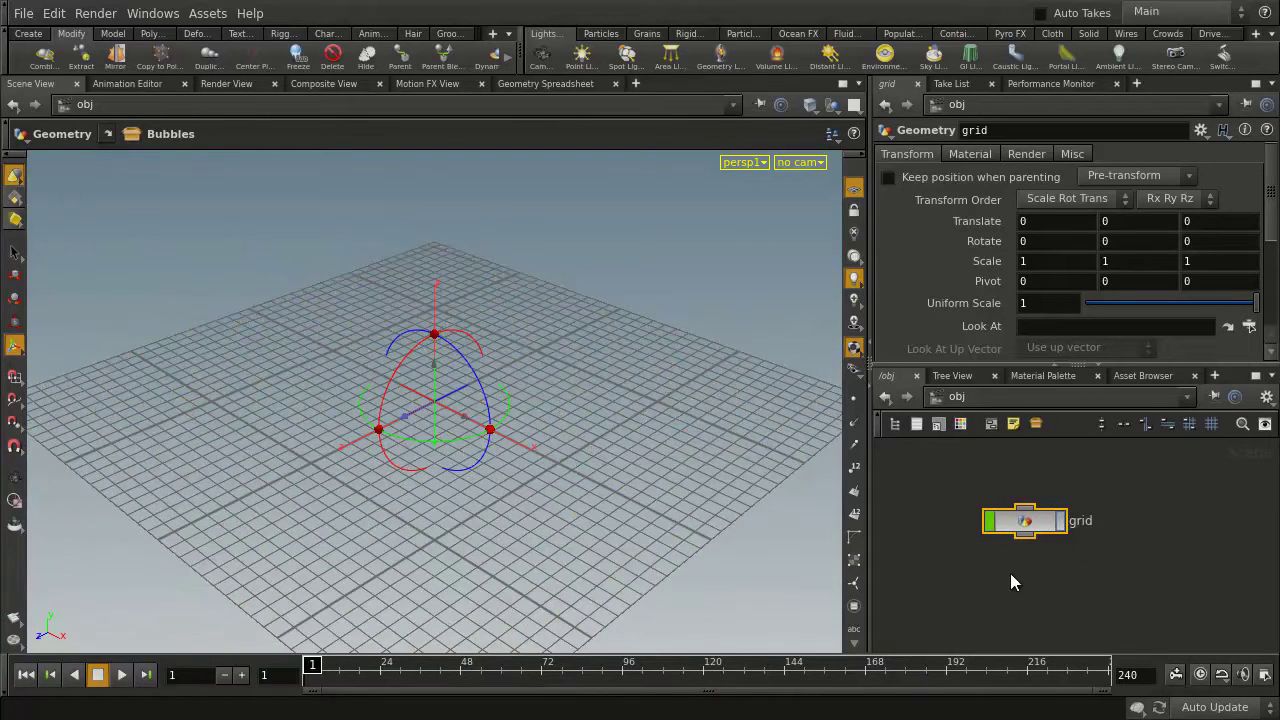
Step: Place a new box at the scene origin
click(28, 33)
click(42, 55)
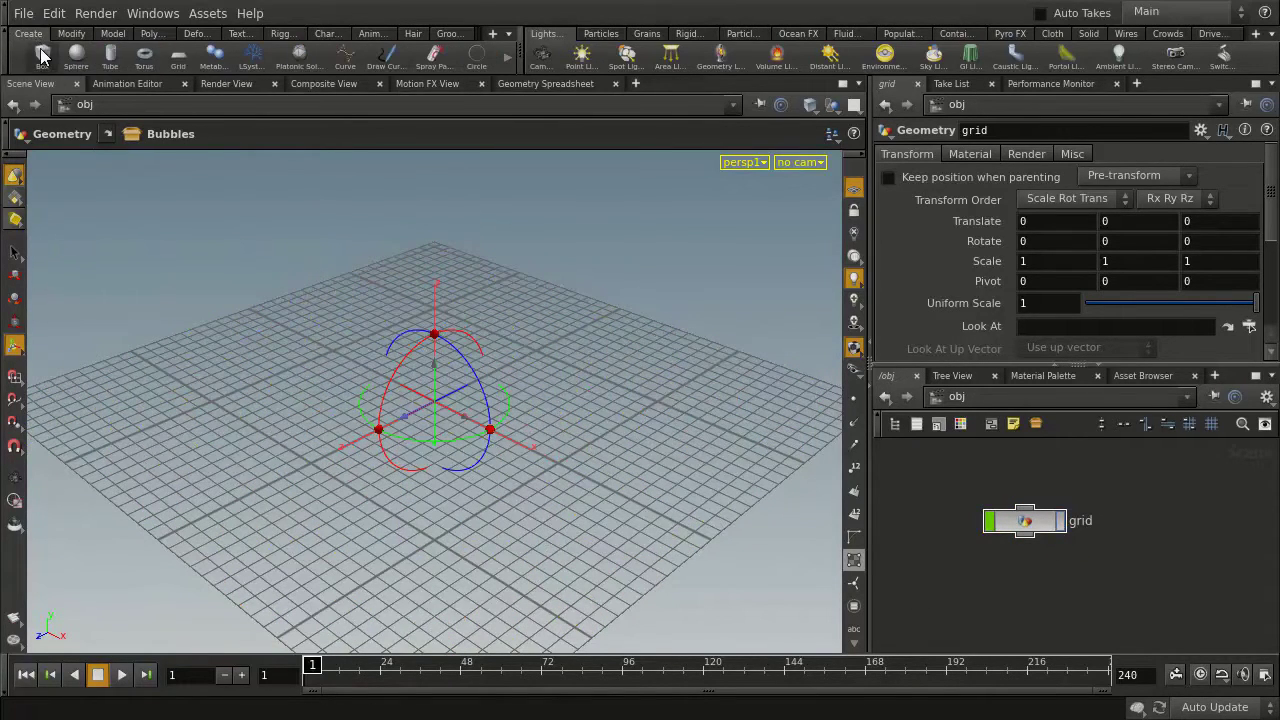
click(381, 398)
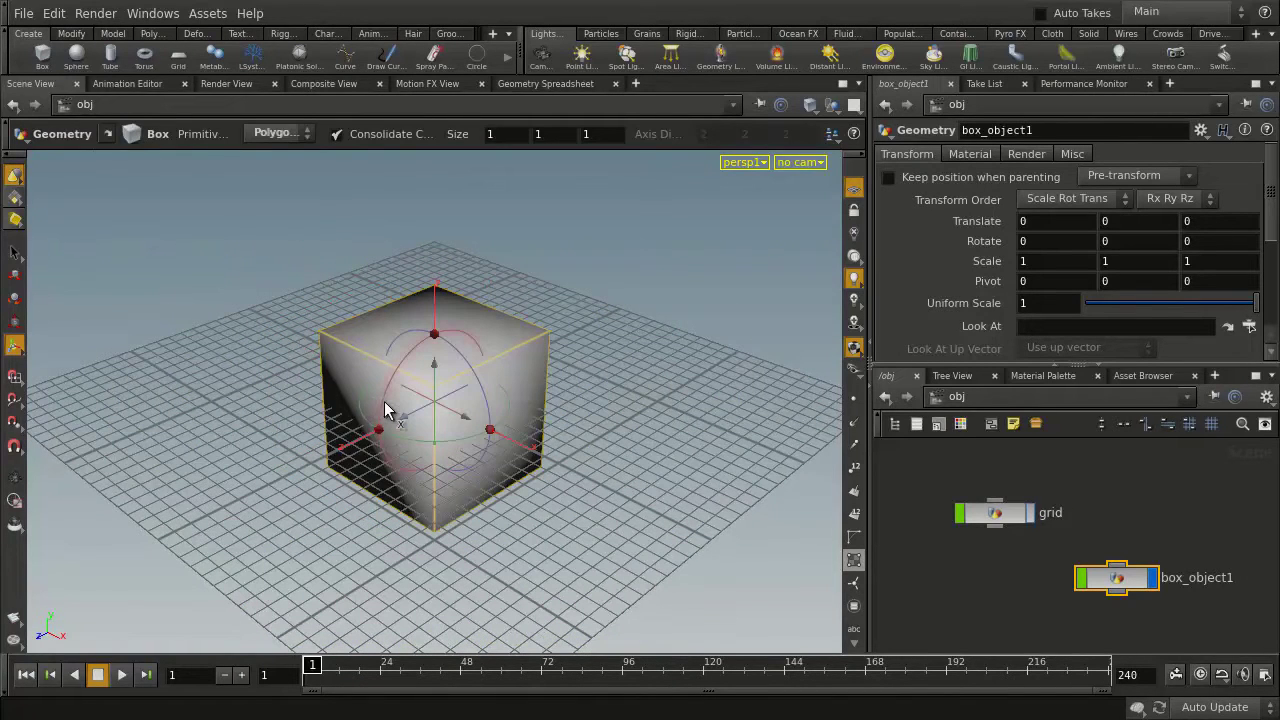
Step: Inside box_object1, add the Bubbles asset to cover the box with spheres
click(106, 135)
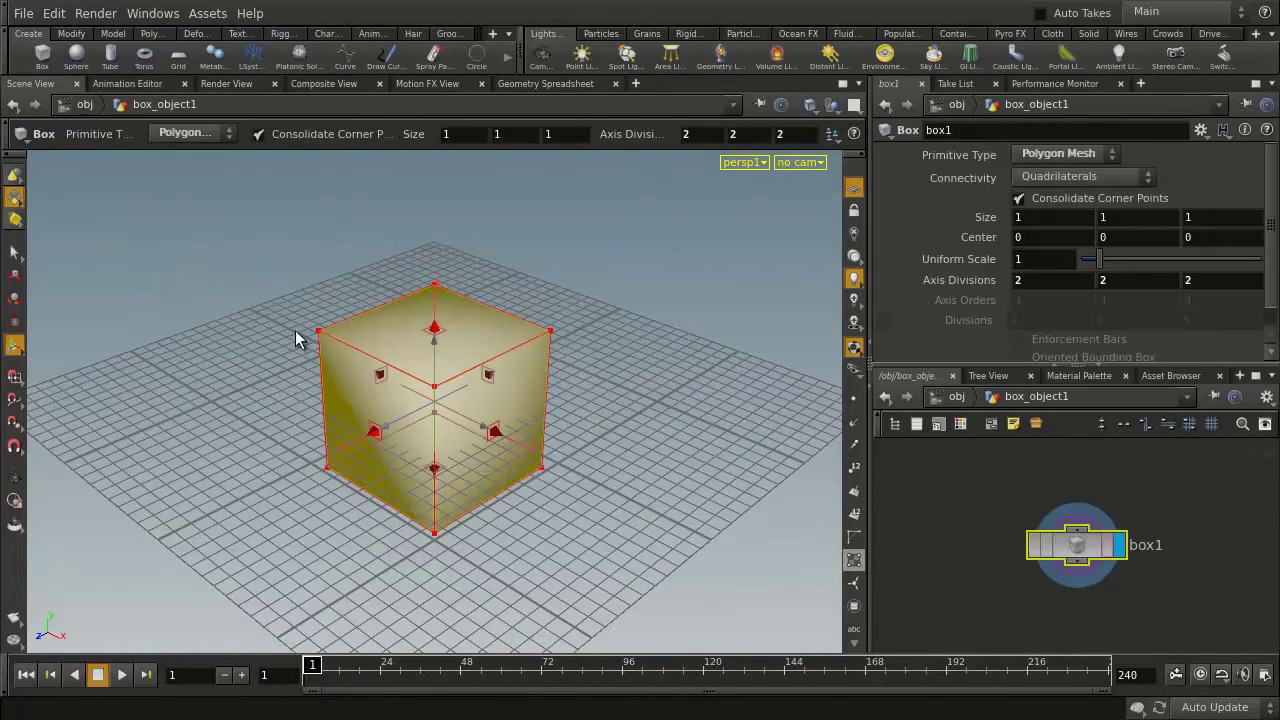
key(Tab)
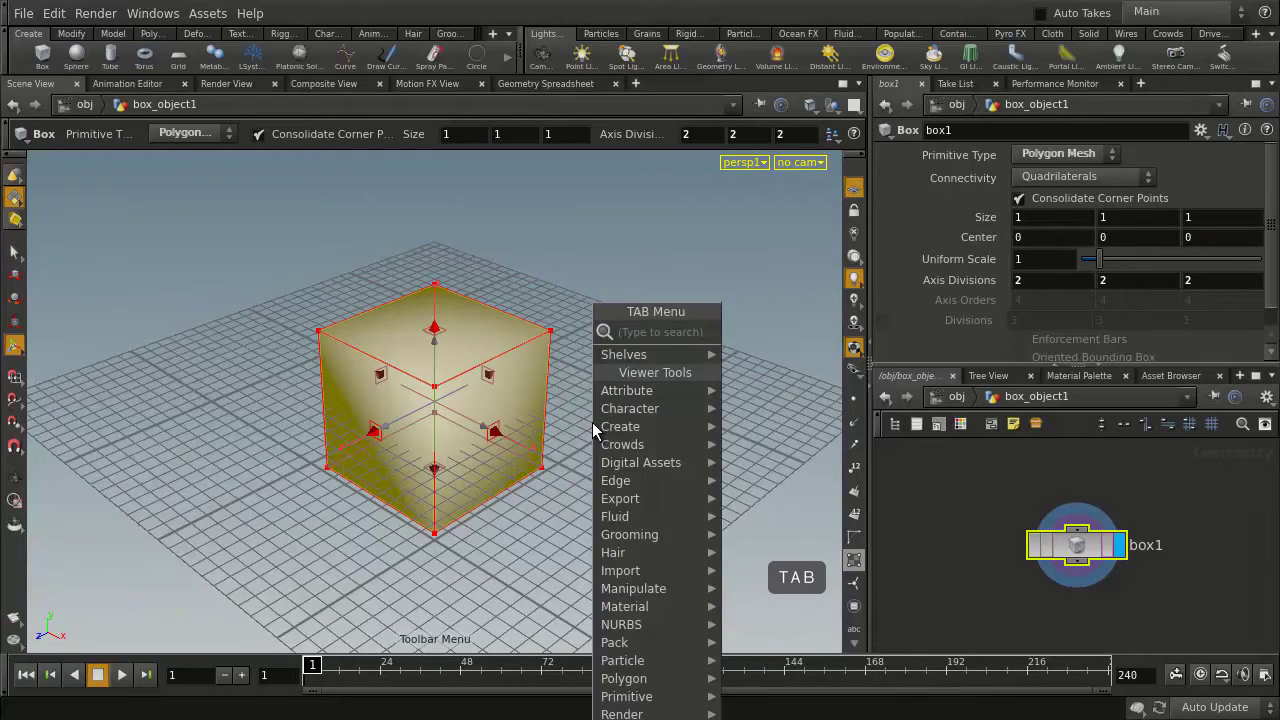
mouse_move(654, 462)
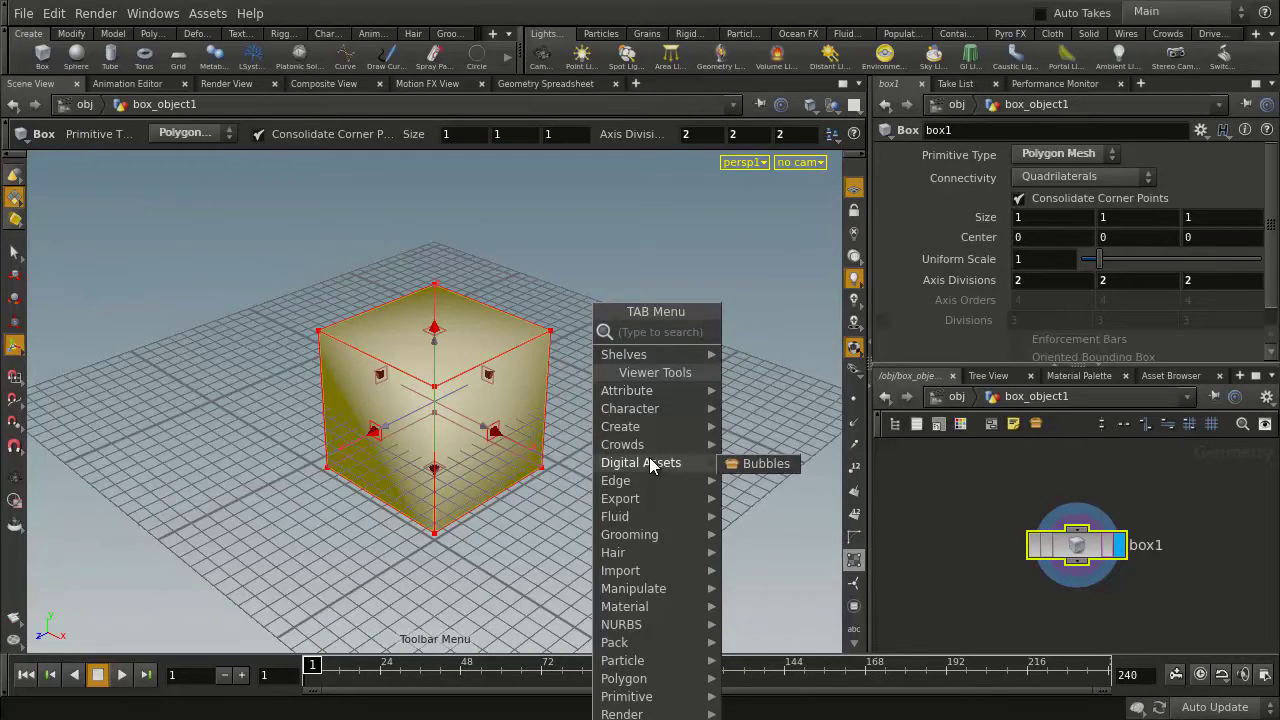
click(746, 465)
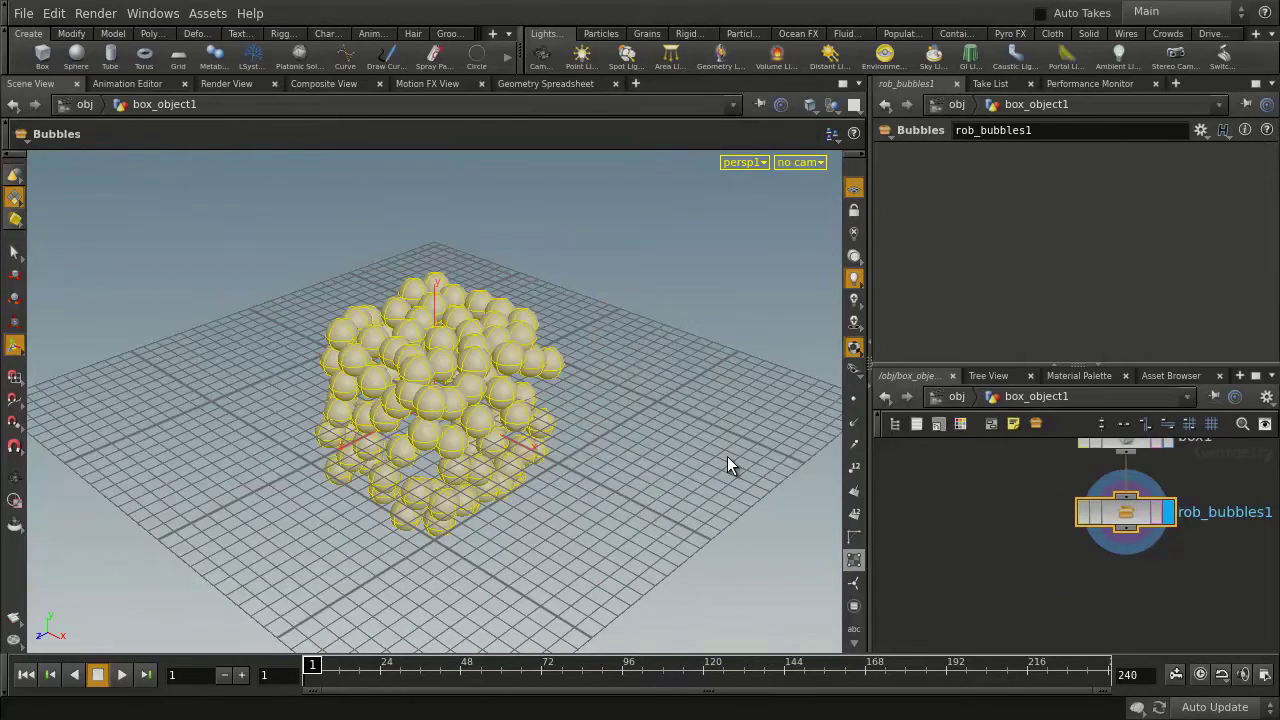
key(Escape)
mouse_move(643, 443)
mouse_down()
mouse_move(686, 386)
mouse_move(634, 428)
mouse_up()
key(Return)
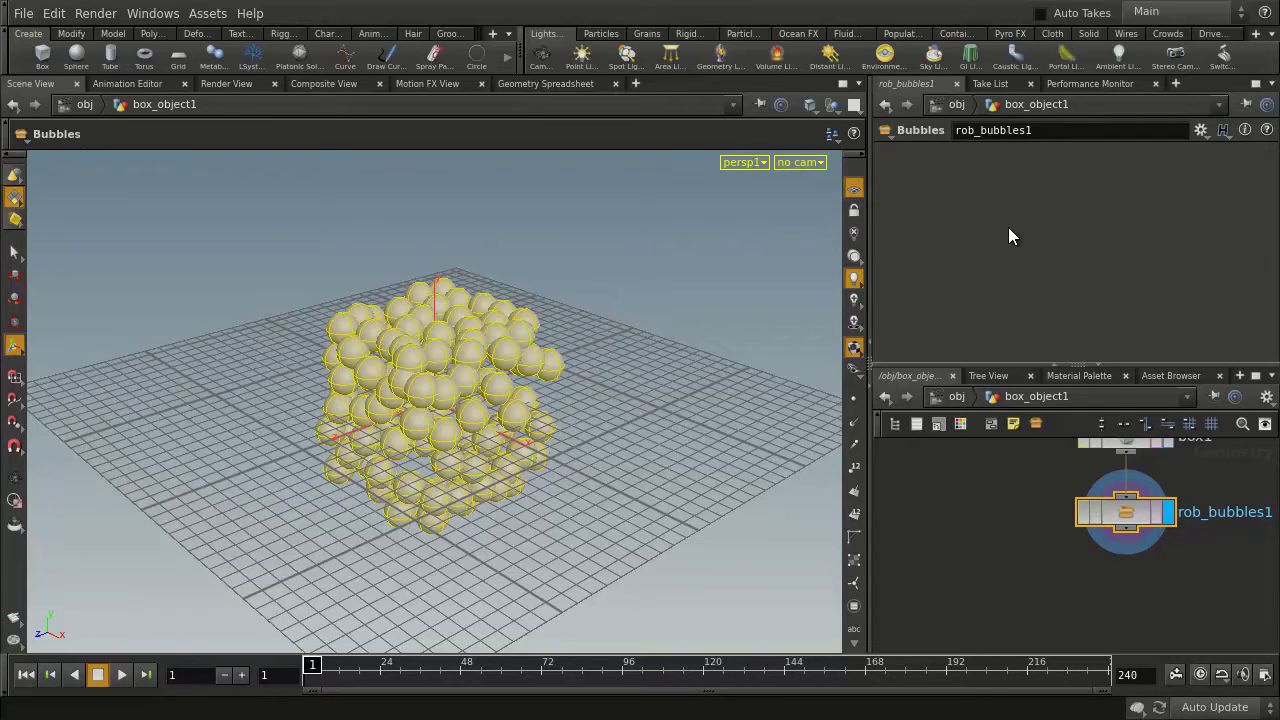
Step: Dive into rob_bubbles1 and unlock the Bubbles asset via Assets > Unlock Asset
double_click(1125, 514)
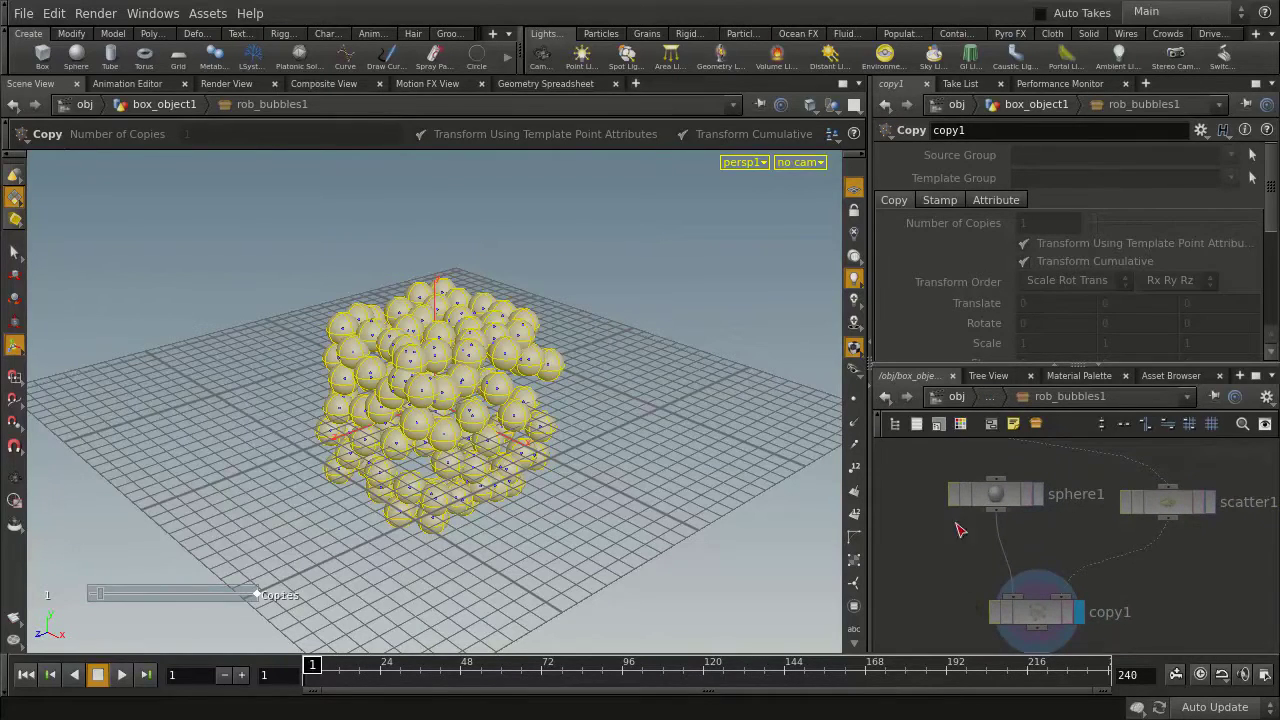
click(207, 13)
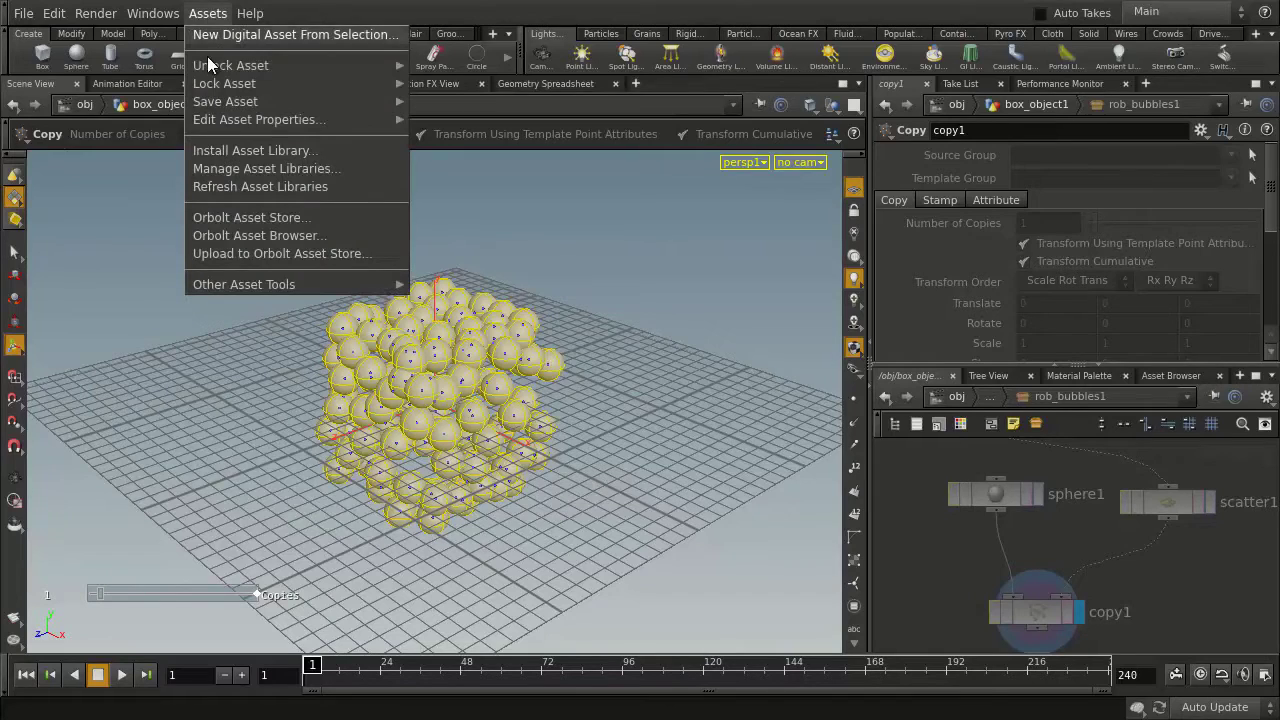
mouse_move(209, 70)
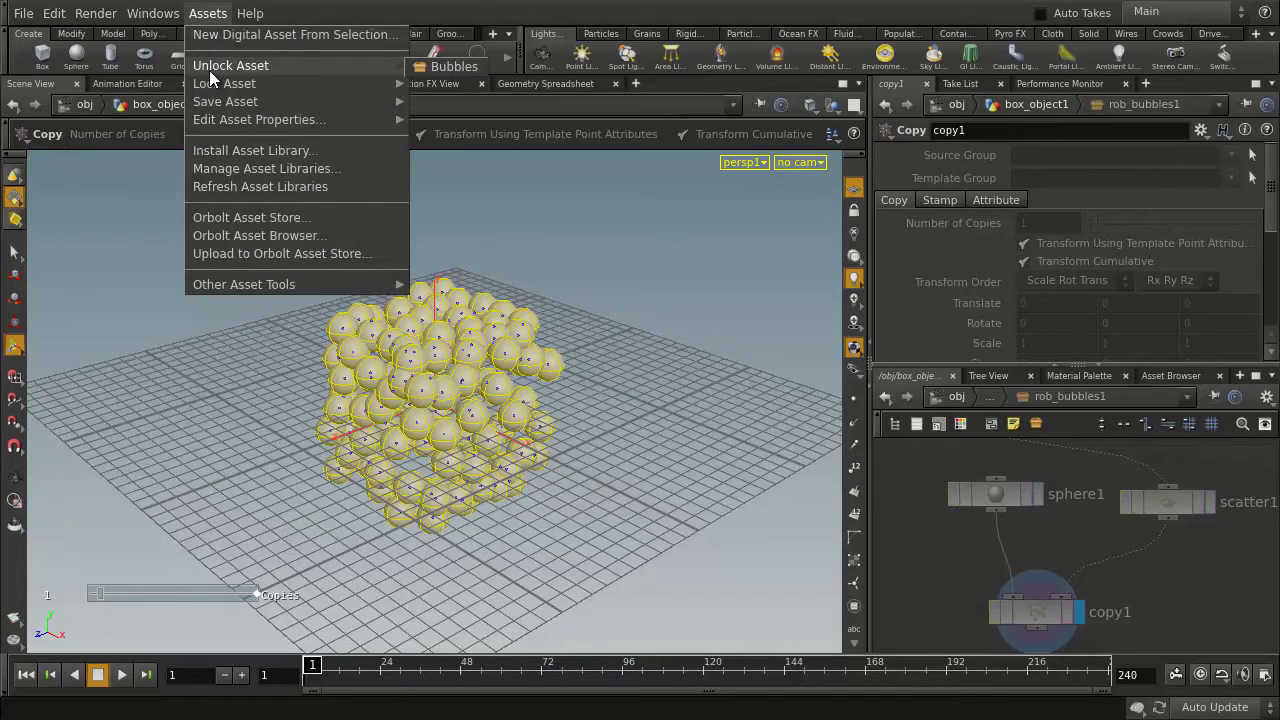
click(440, 67)
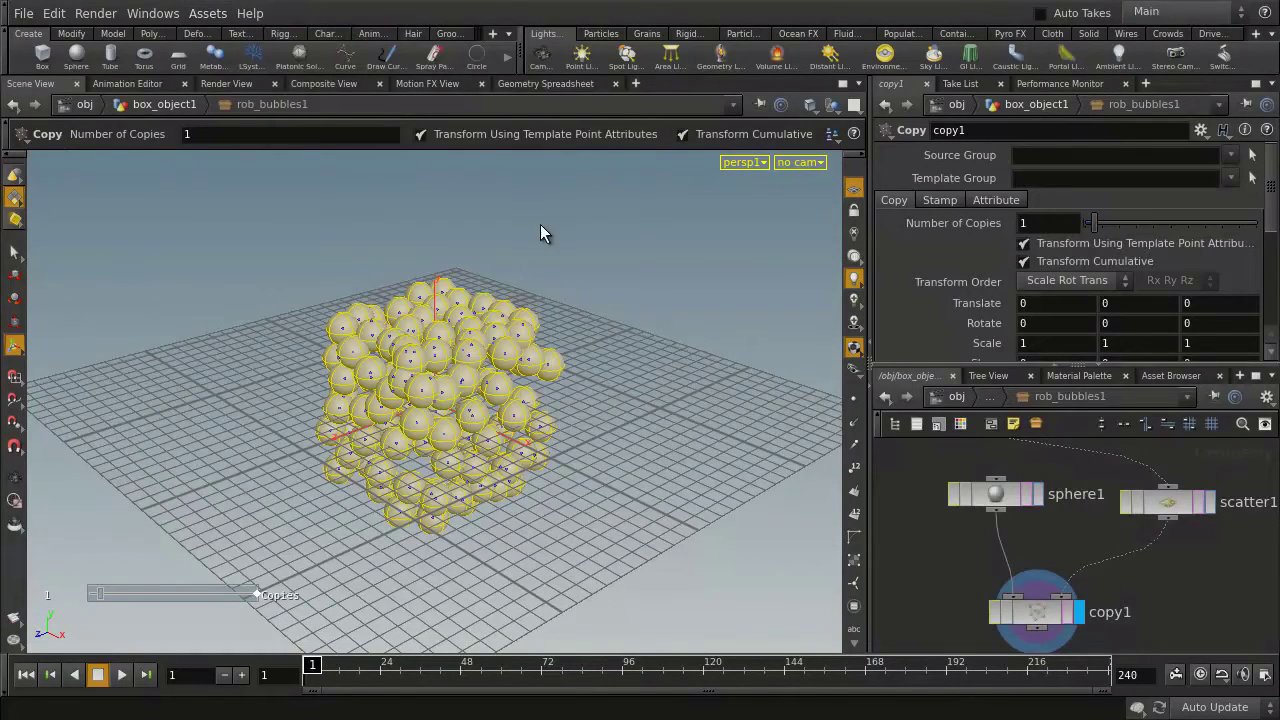
Step: Insert a red Color node between scatter1 and copy1
middle_drag(1158, 581, 1100, 570)
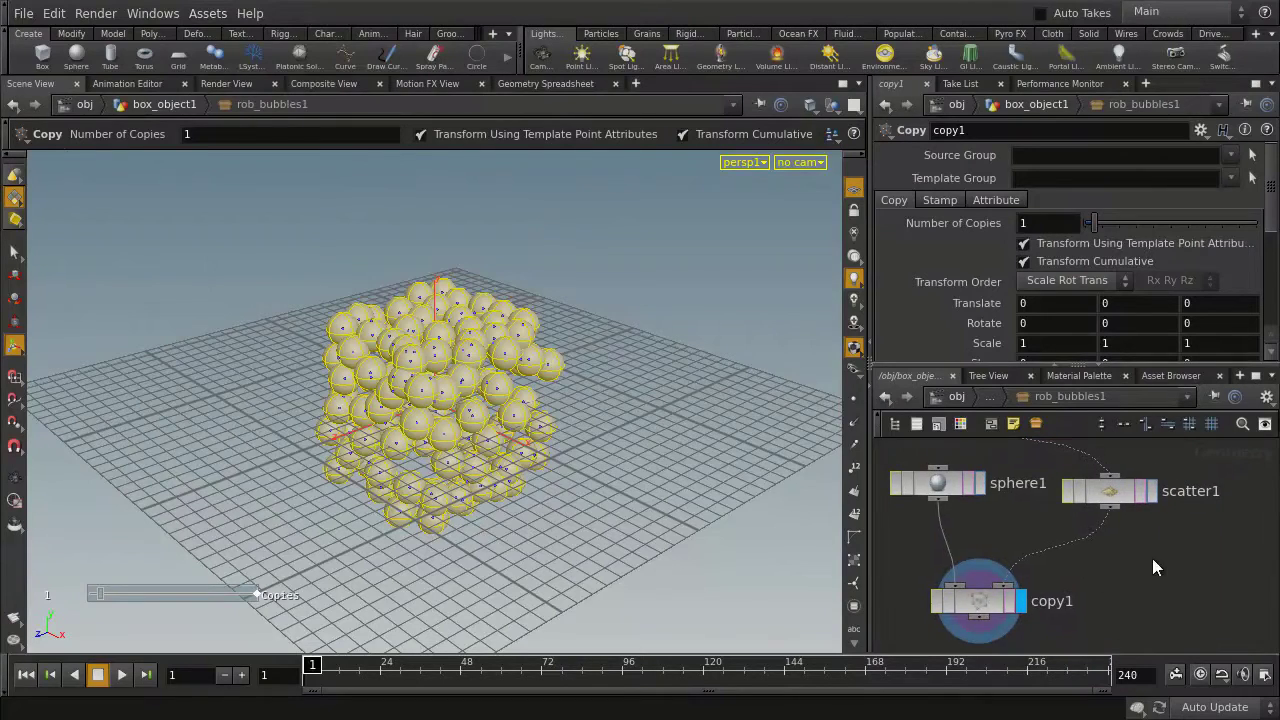
key(Tab)
text(colo)
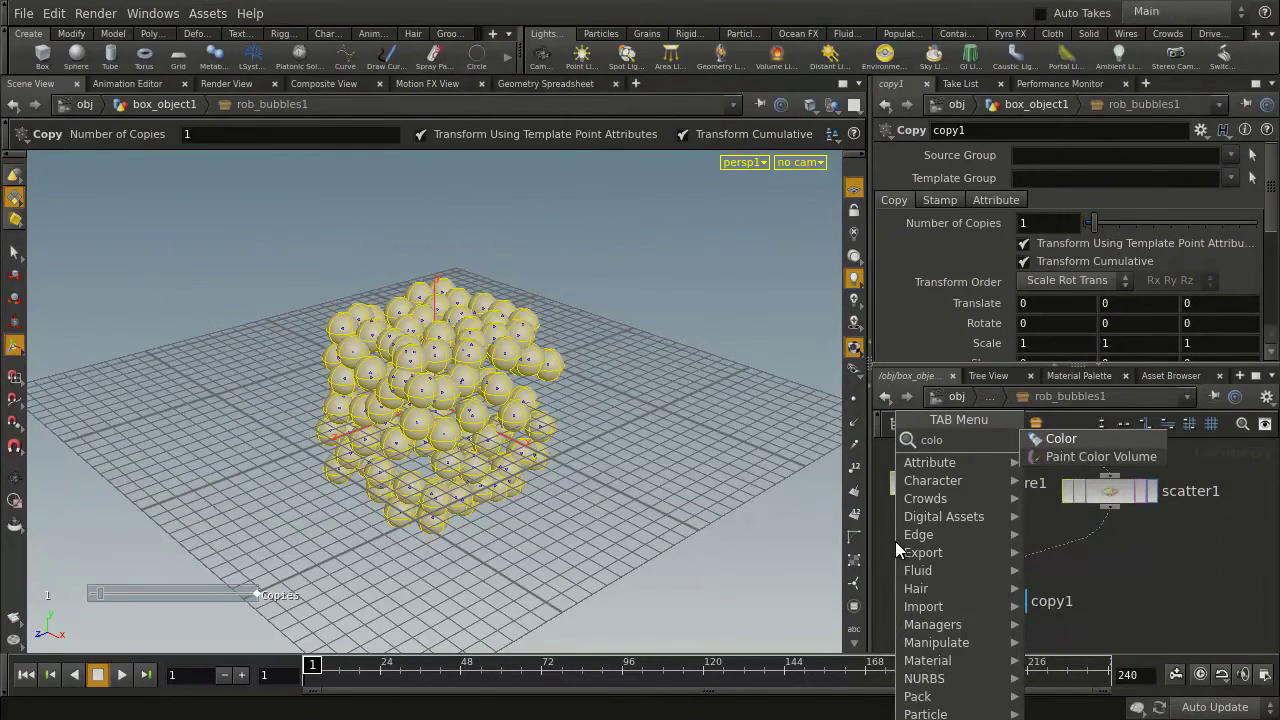
key(Return)
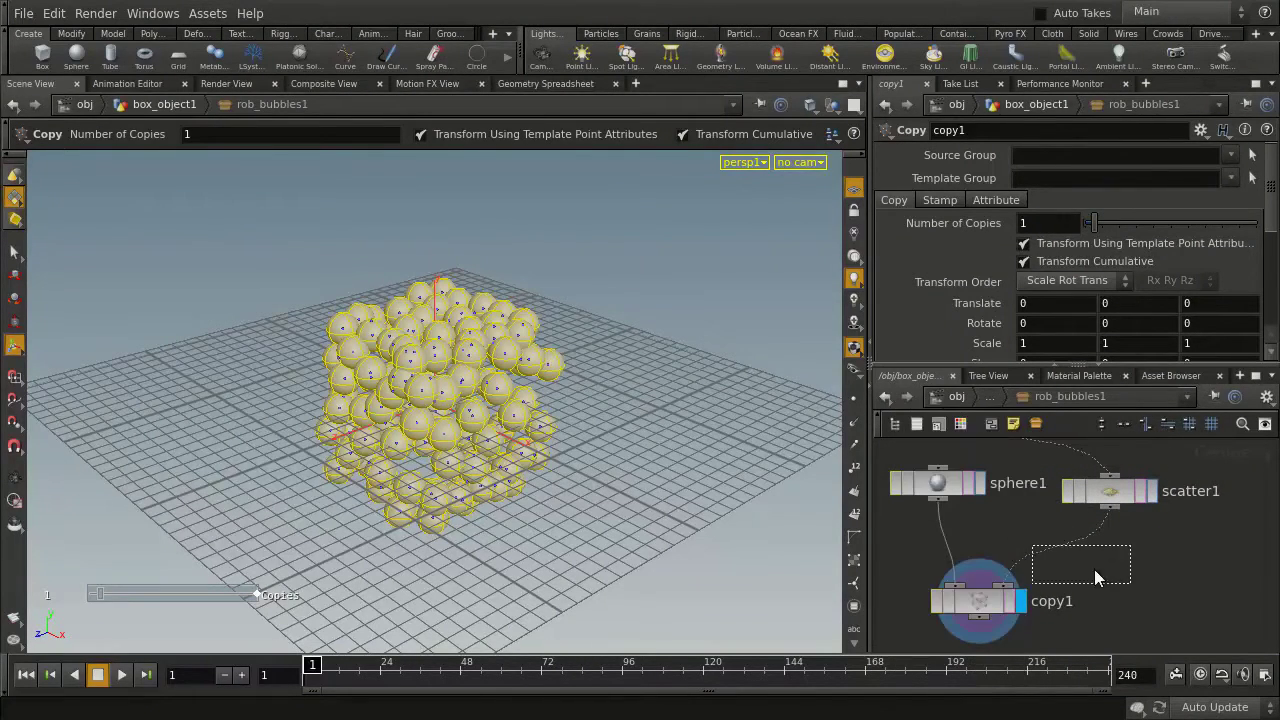
click(1155, 578)
drag(1155, 582, 1075, 552)
click(1040, 250)
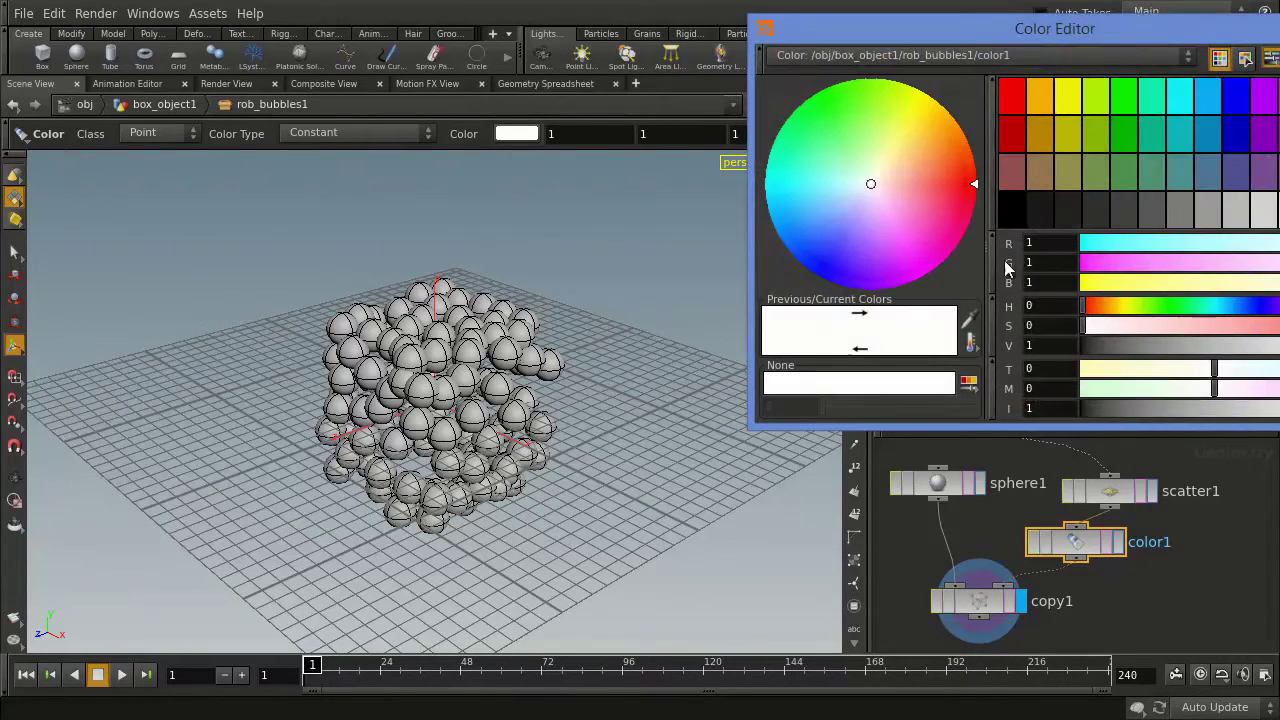
click(1010, 105)
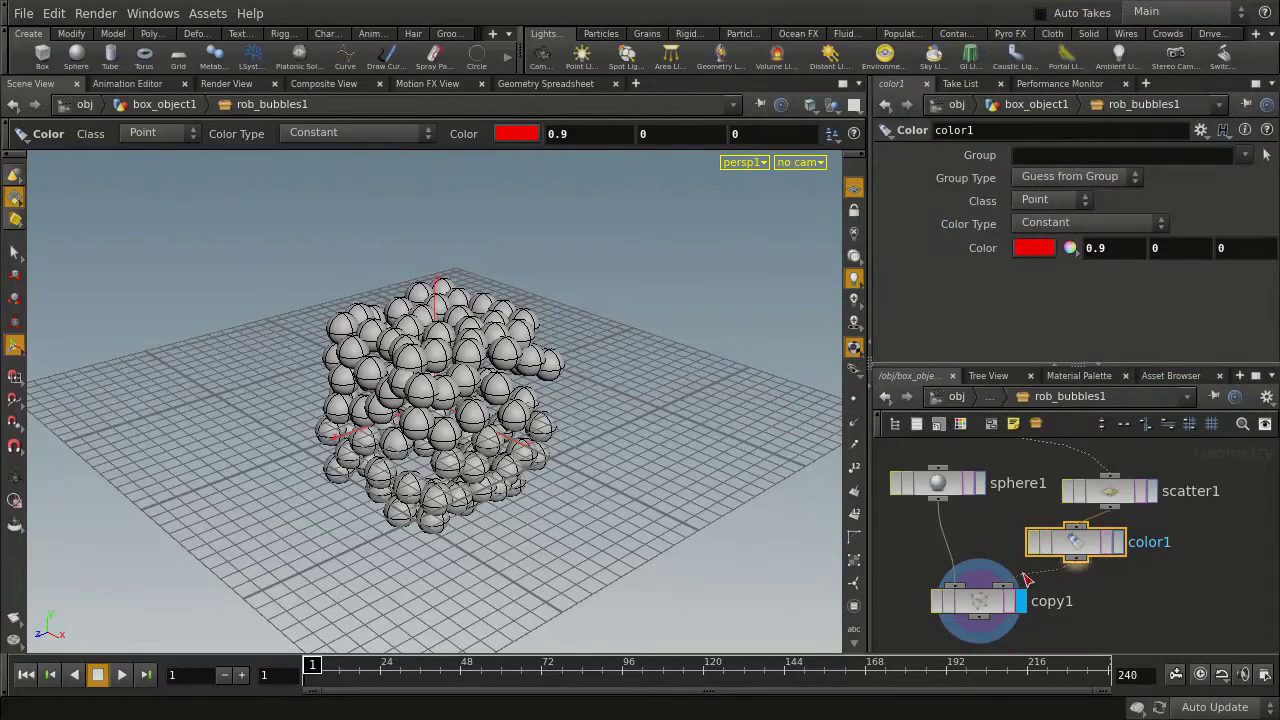
Step: Enable Use Template Point Attributes on copy1, then re-enter rob_bubbles1
click(984, 604)
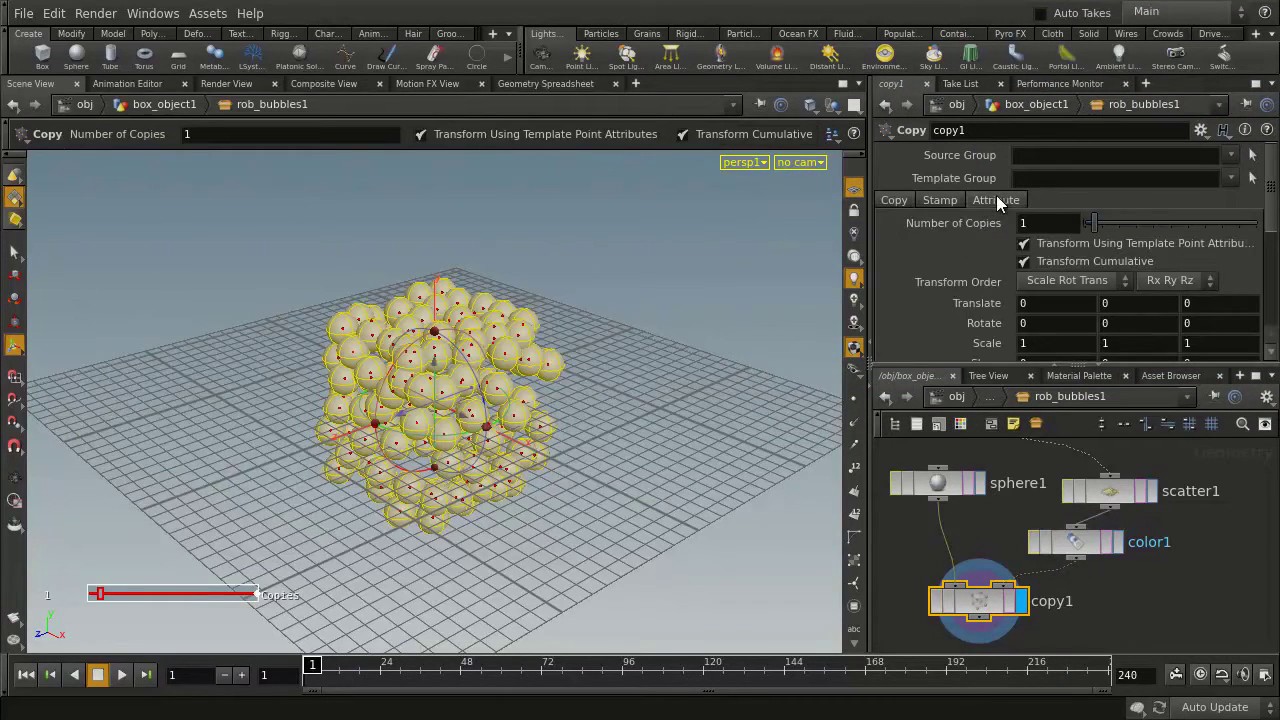
click(996, 199)
click(1024, 219)
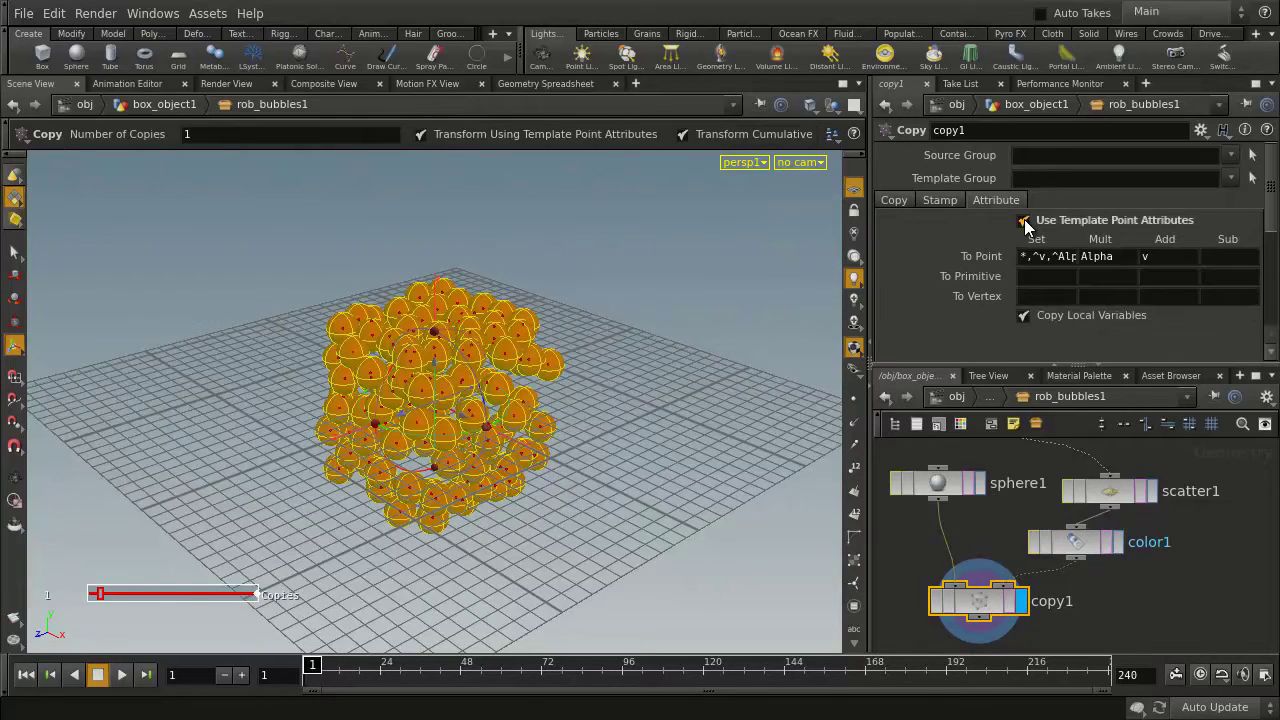
click(1164, 589)
click(143, 106)
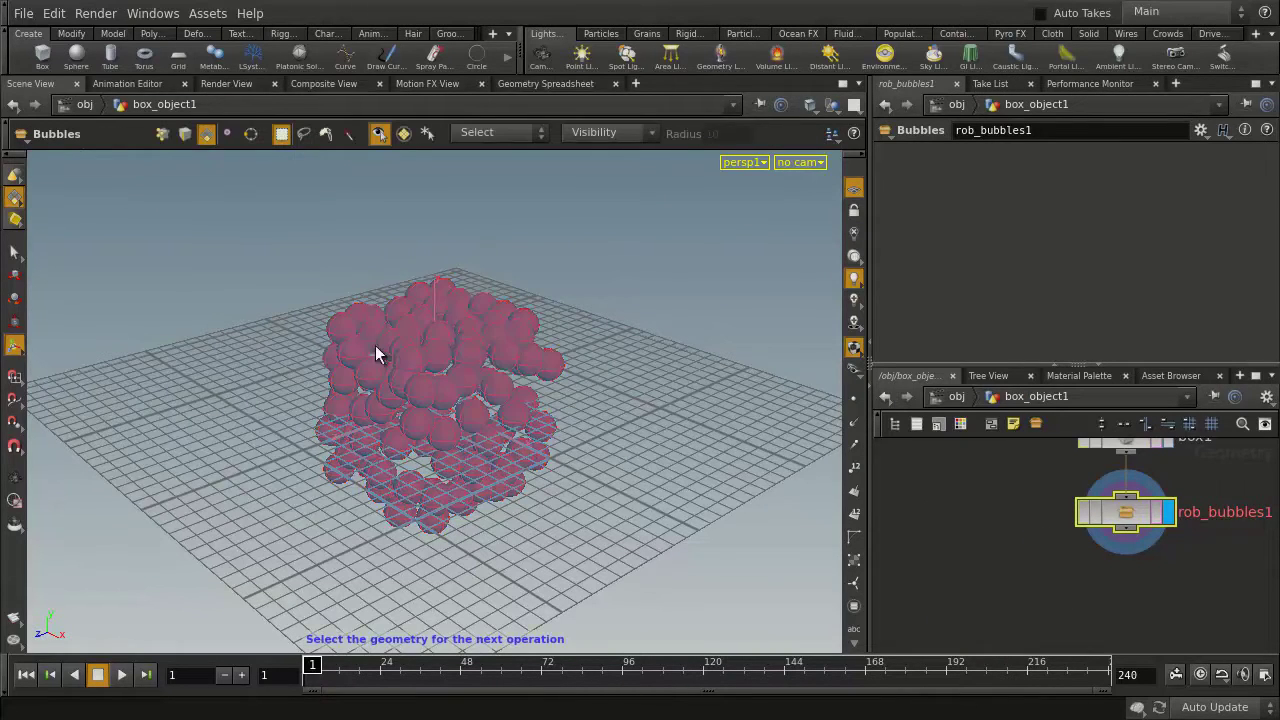
double_click(1132, 515)
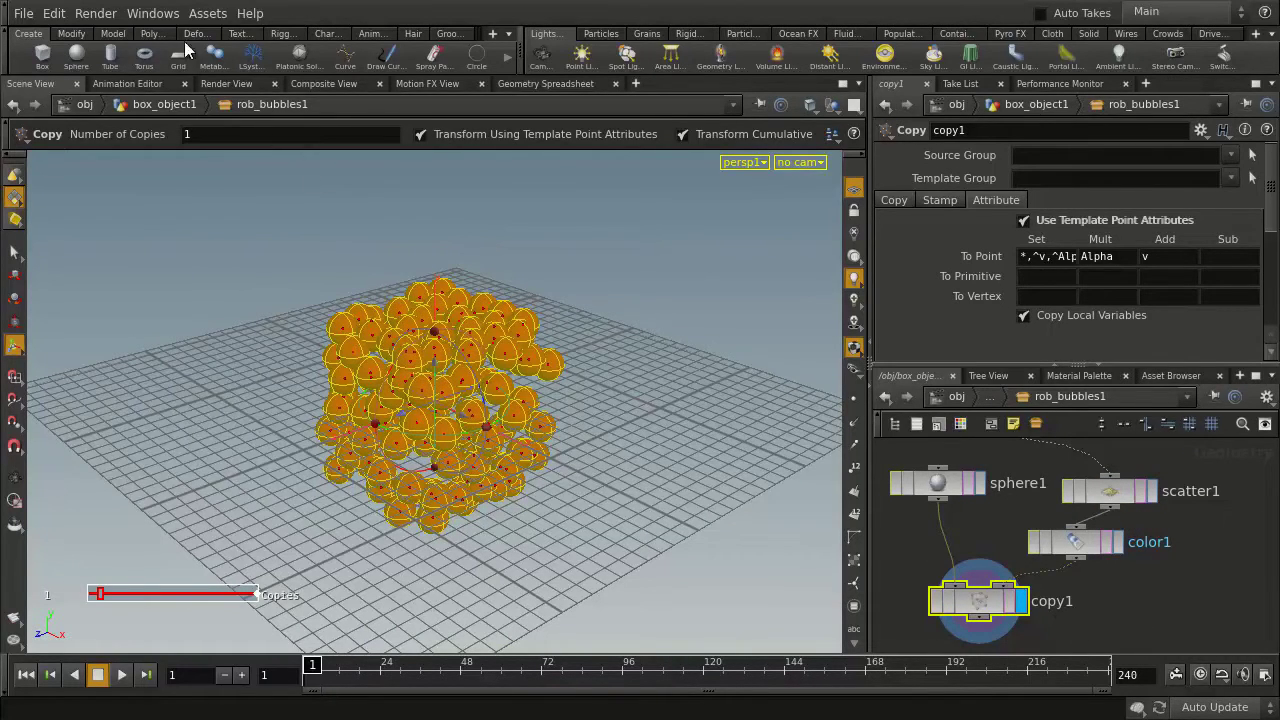
Step: Bring up the Bubbles asset's type properties on the Parameters tab
click(200, 18)
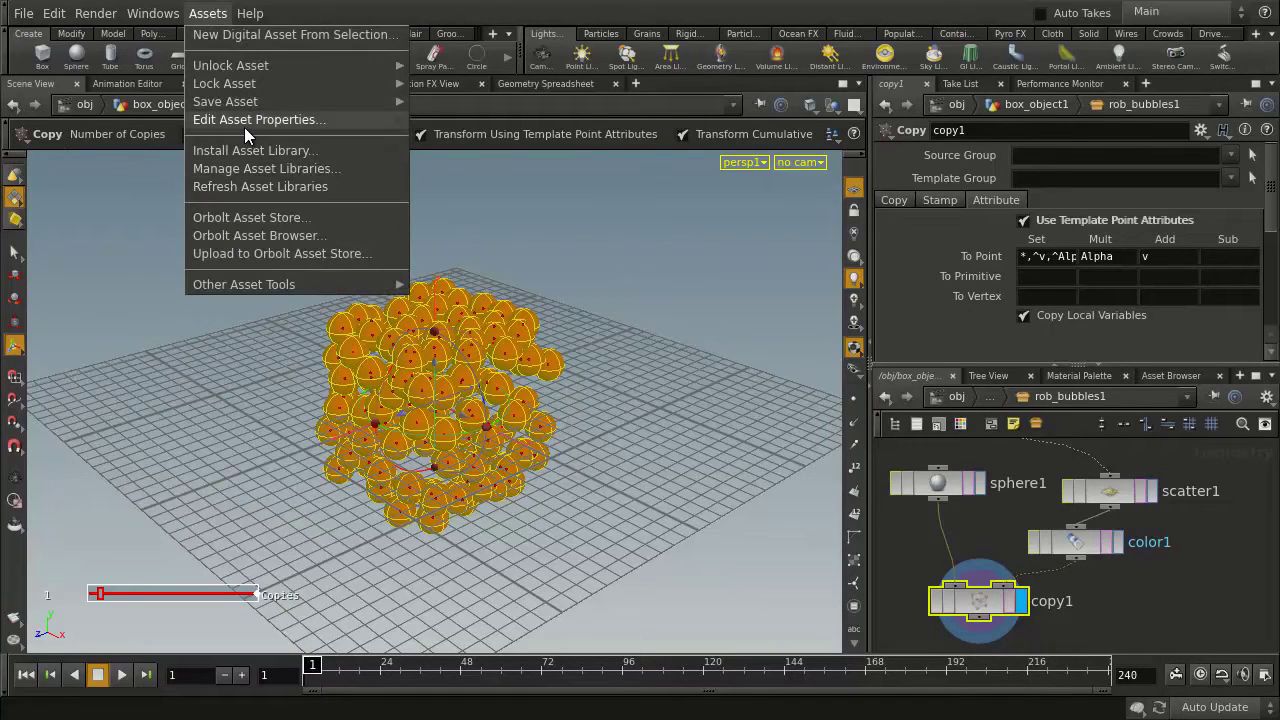
mouse_move(245, 127)
click(428, 119)
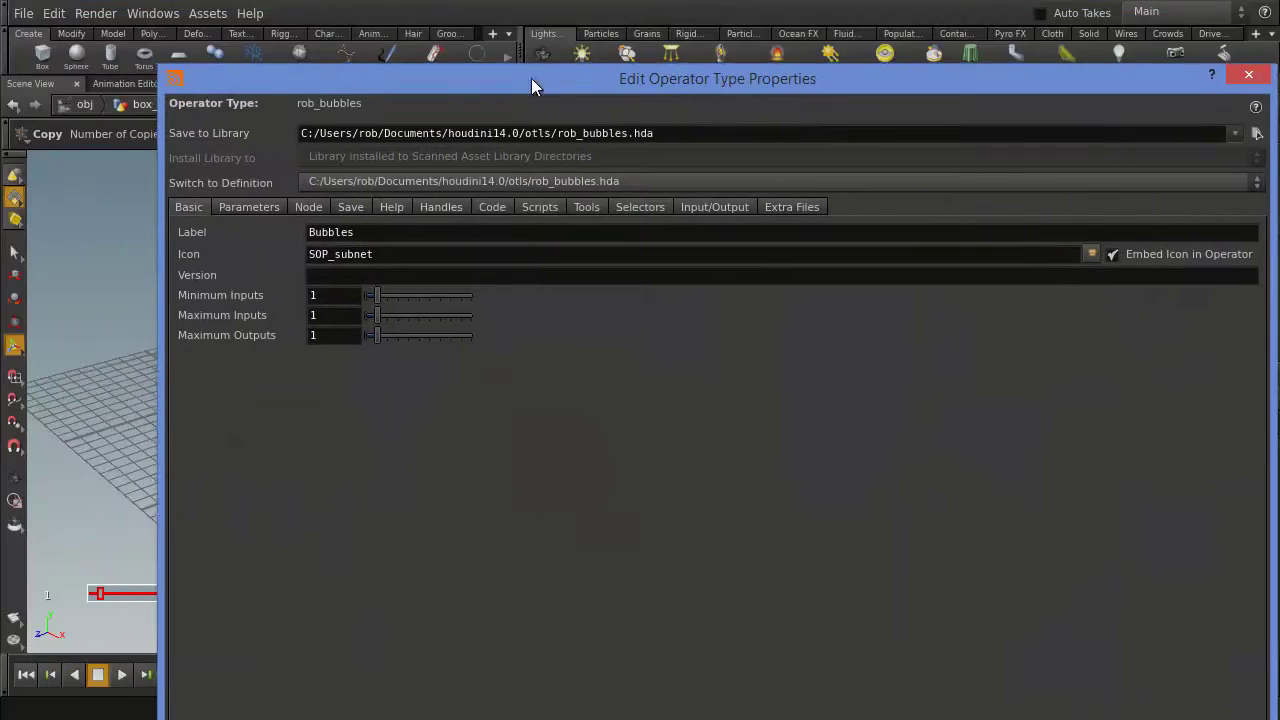
drag(531, 78, 392, 118)
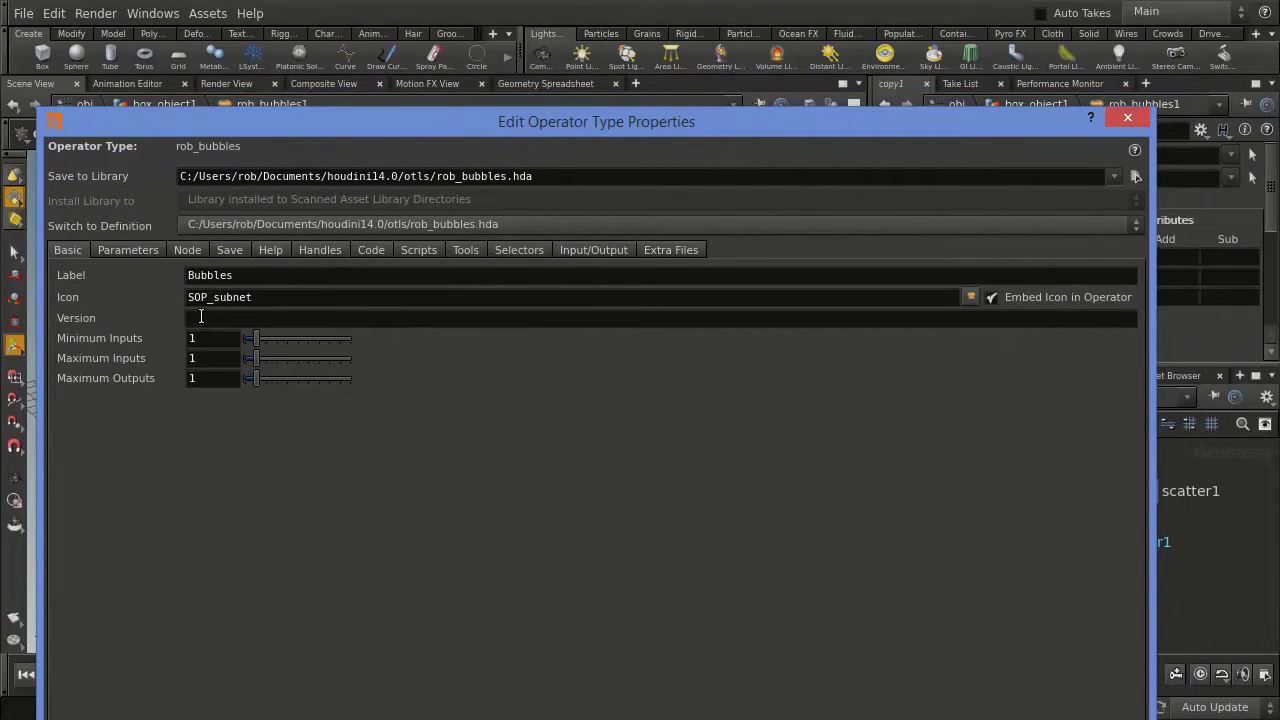
click(147, 256)
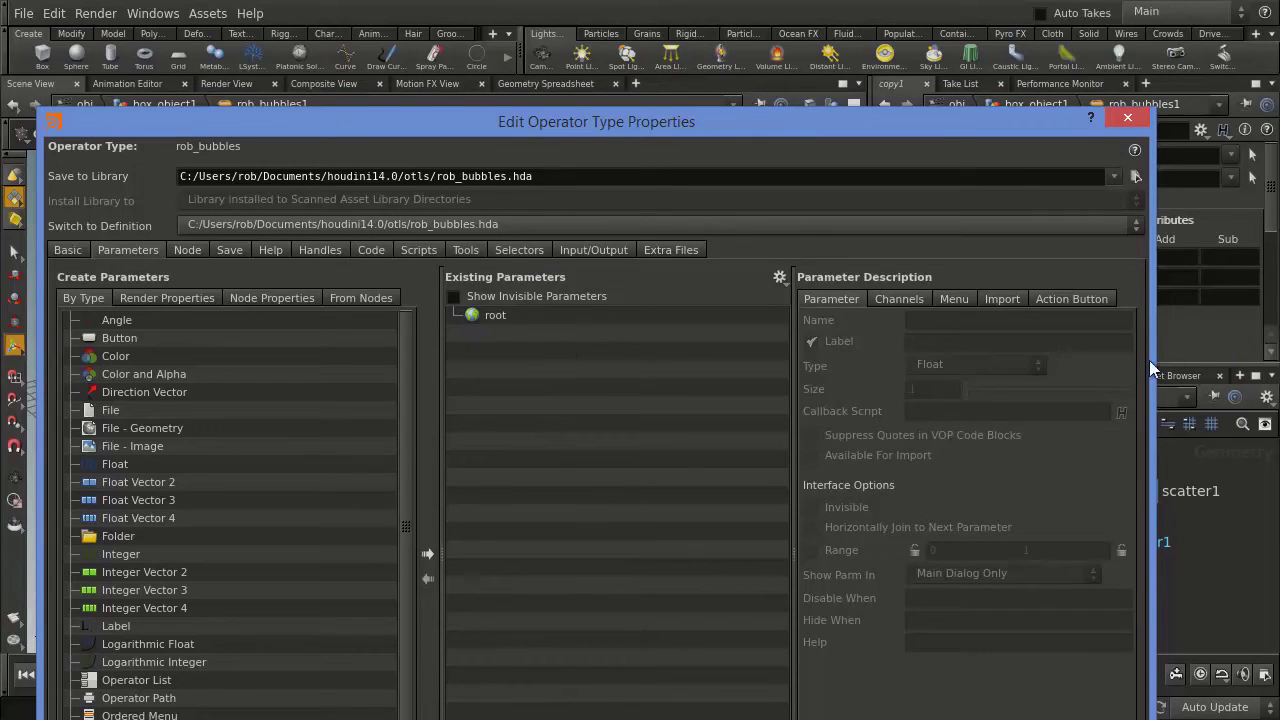
drag(1151, 366, 898, 360)
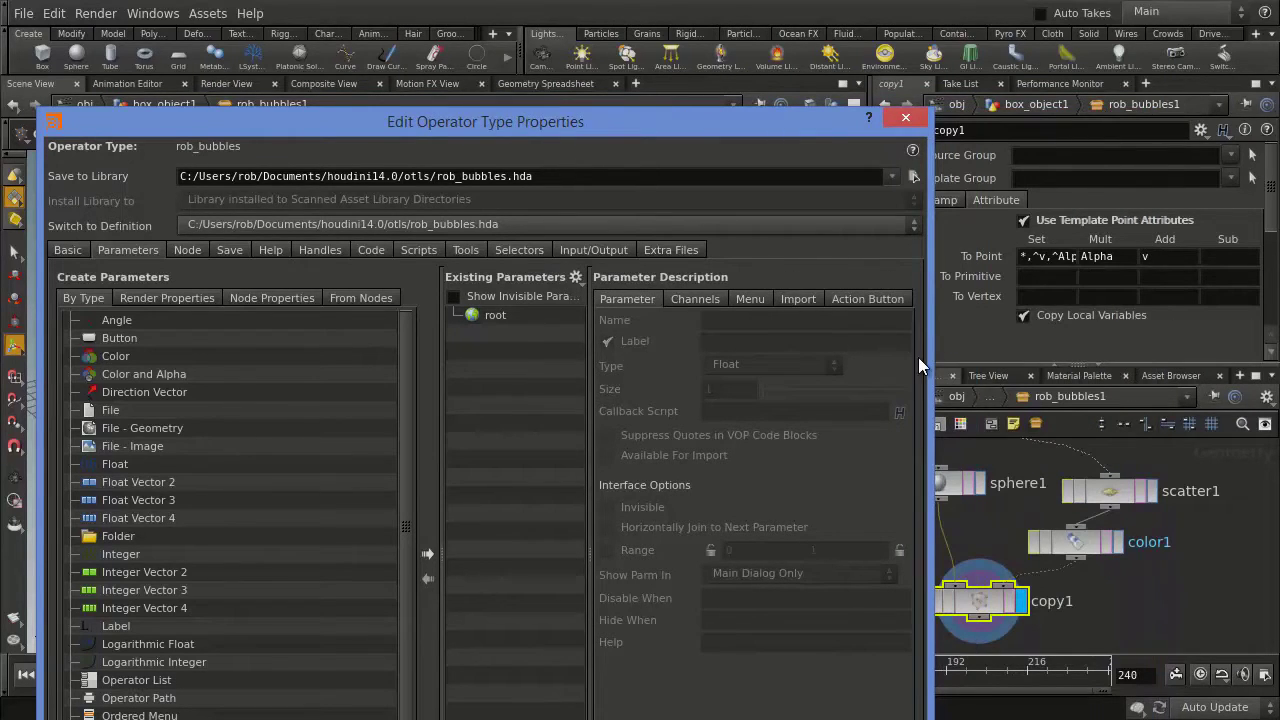
Step: Promote scatter1's Force Total Count to the asset, relabelled 'Points'
click(1189, 588)
middle_drag(1122, 585, 1166, 625)
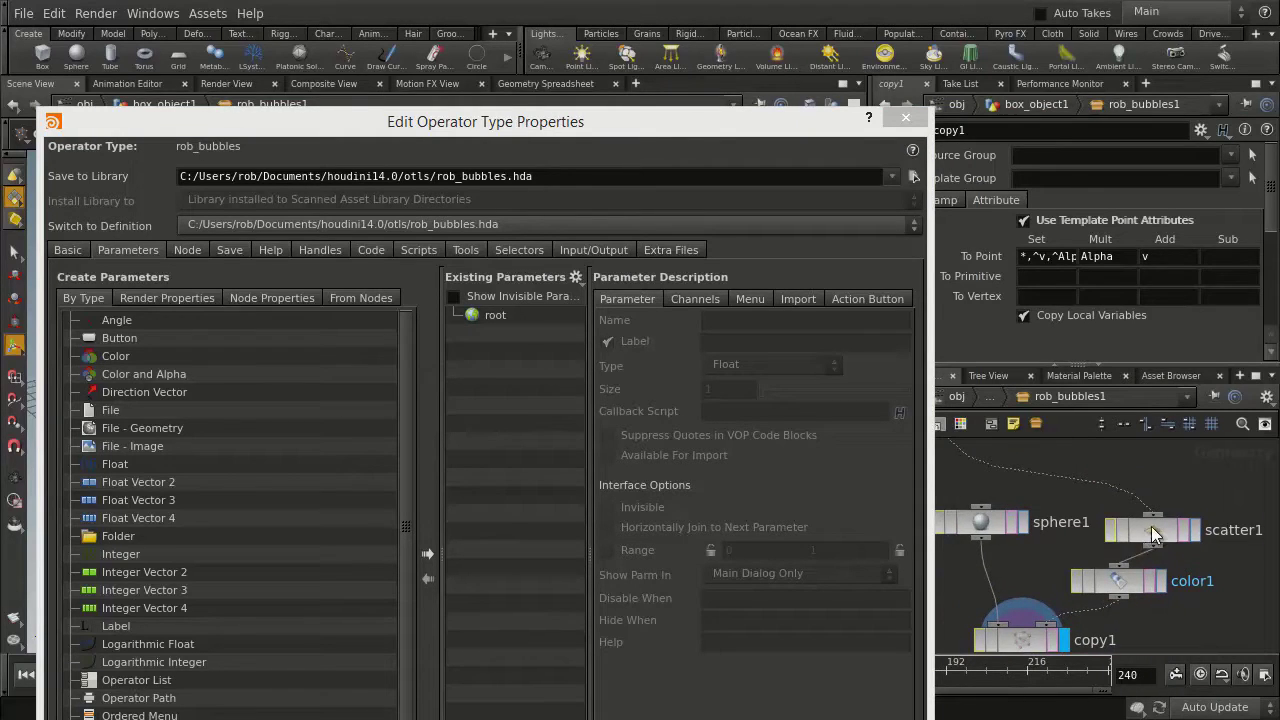
click(1153, 534)
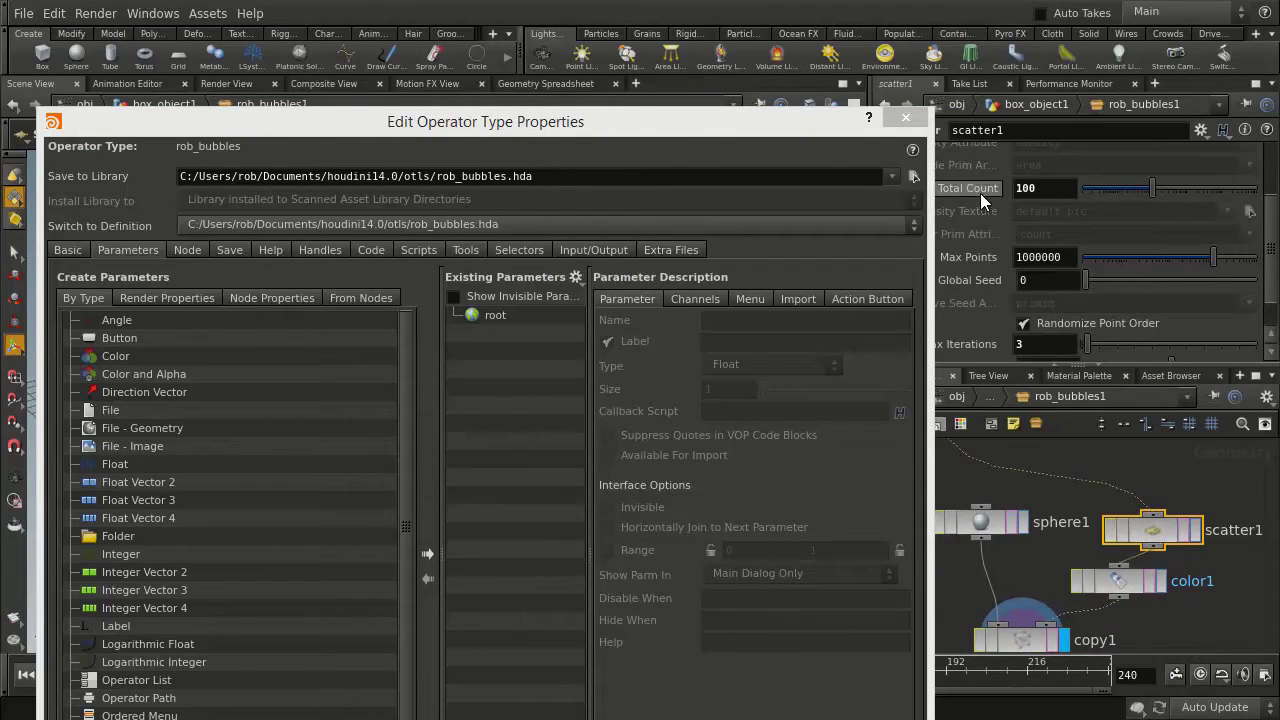
click(500, 318)
drag(510, 320, 507, 316)
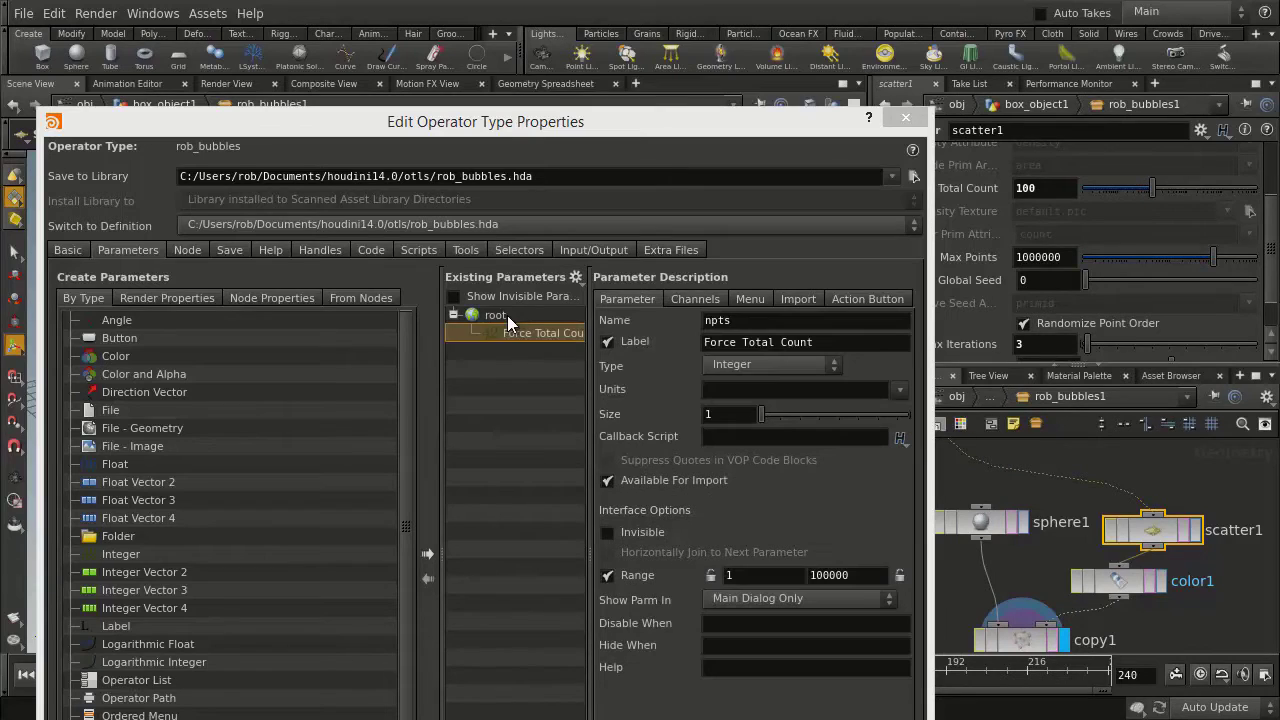
drag(822, 342, 653, 341)
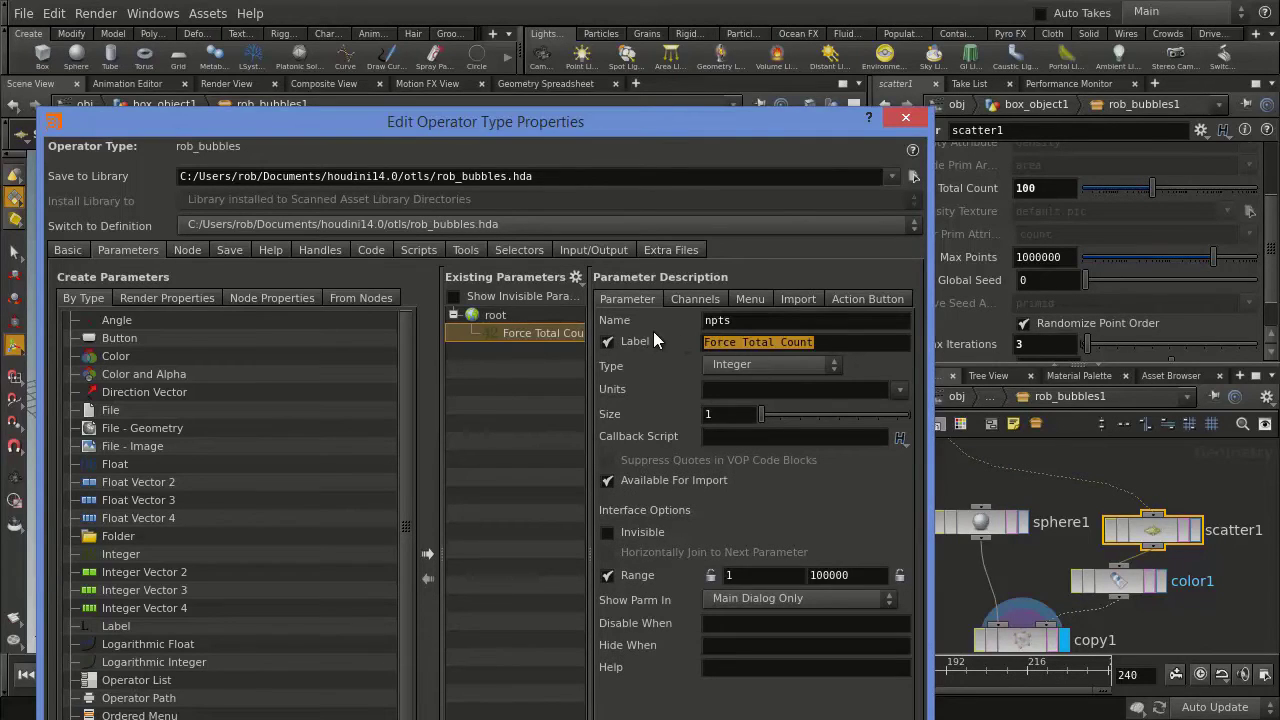
text(Points)
key(Return)
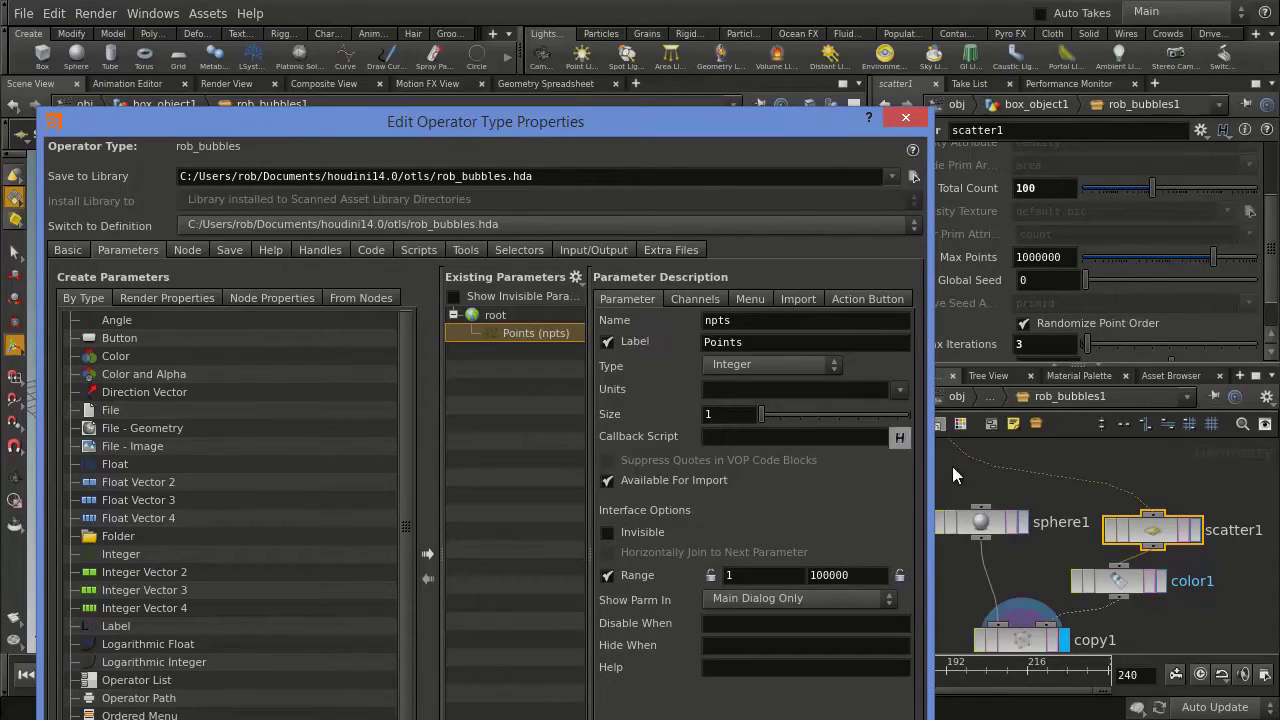
Step: Promote color1's colour and sphere1's radius, relabelling the radius 'Radius'
click(1088, 580)
drag(978, 246, 497, 325)
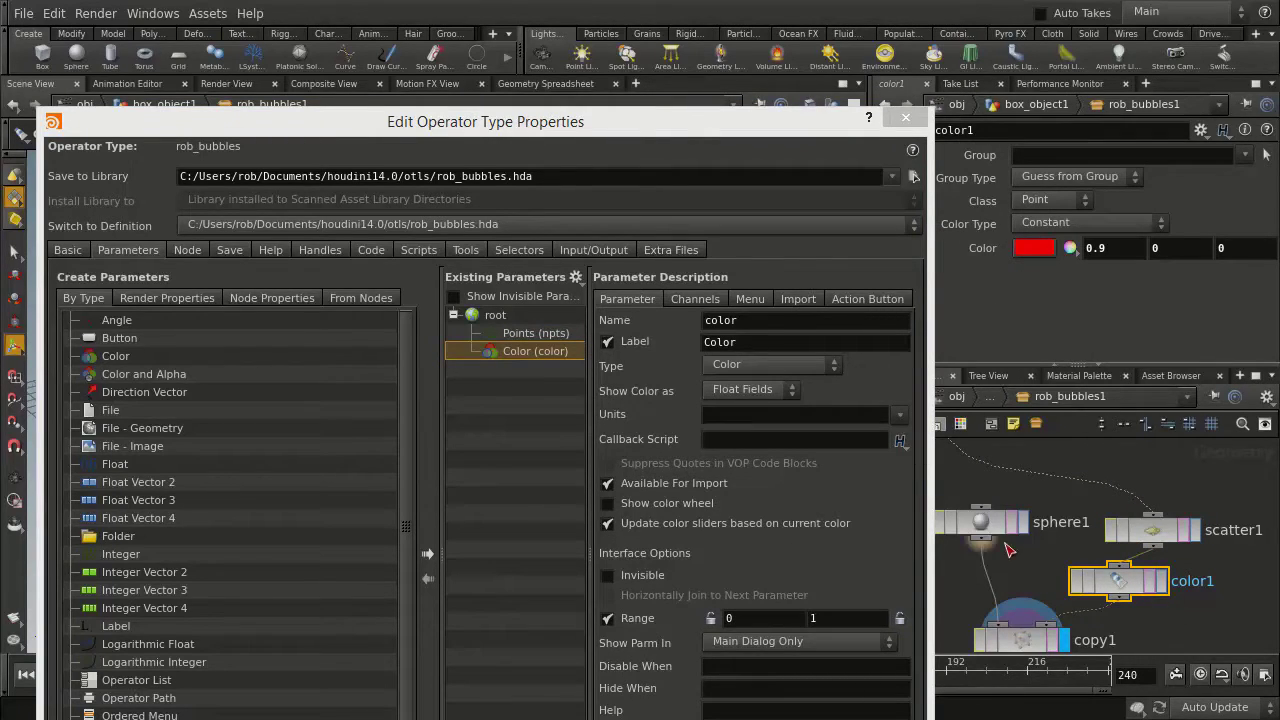
click(985, 520)
drag(1034, 198, 497, 320)
double_click(750, 342)
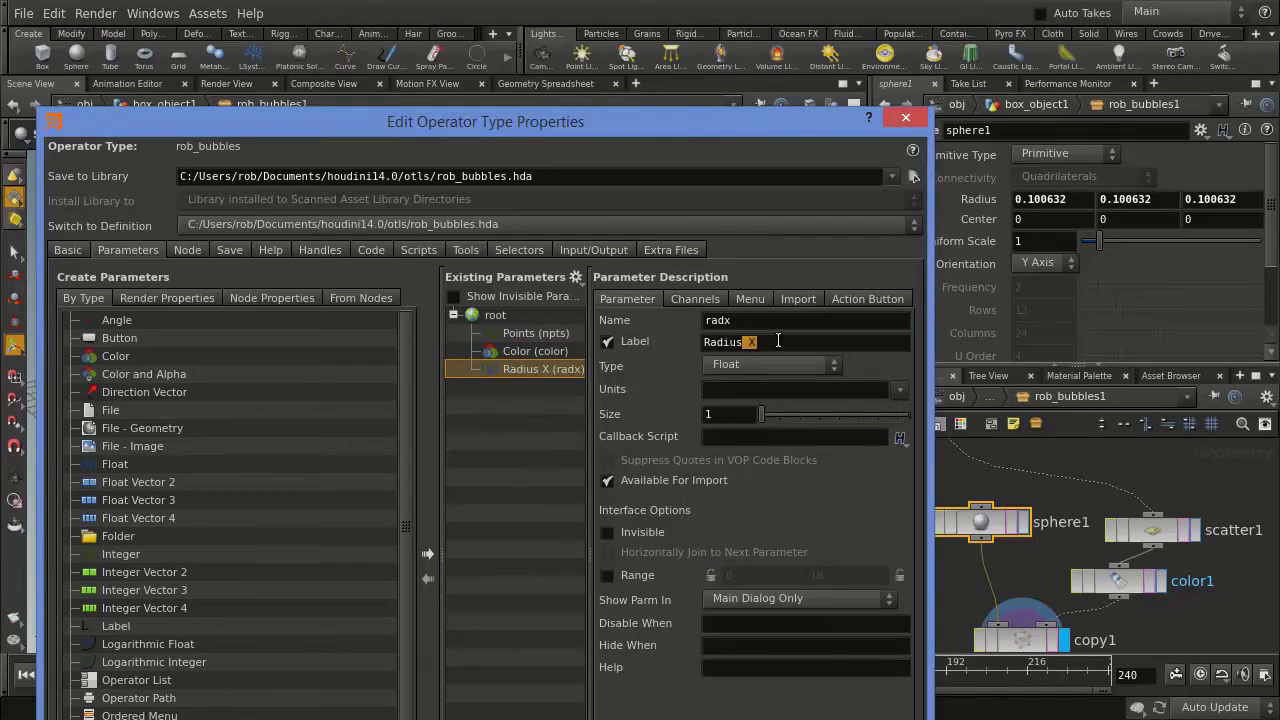
key(BackSpace)
key(Return)
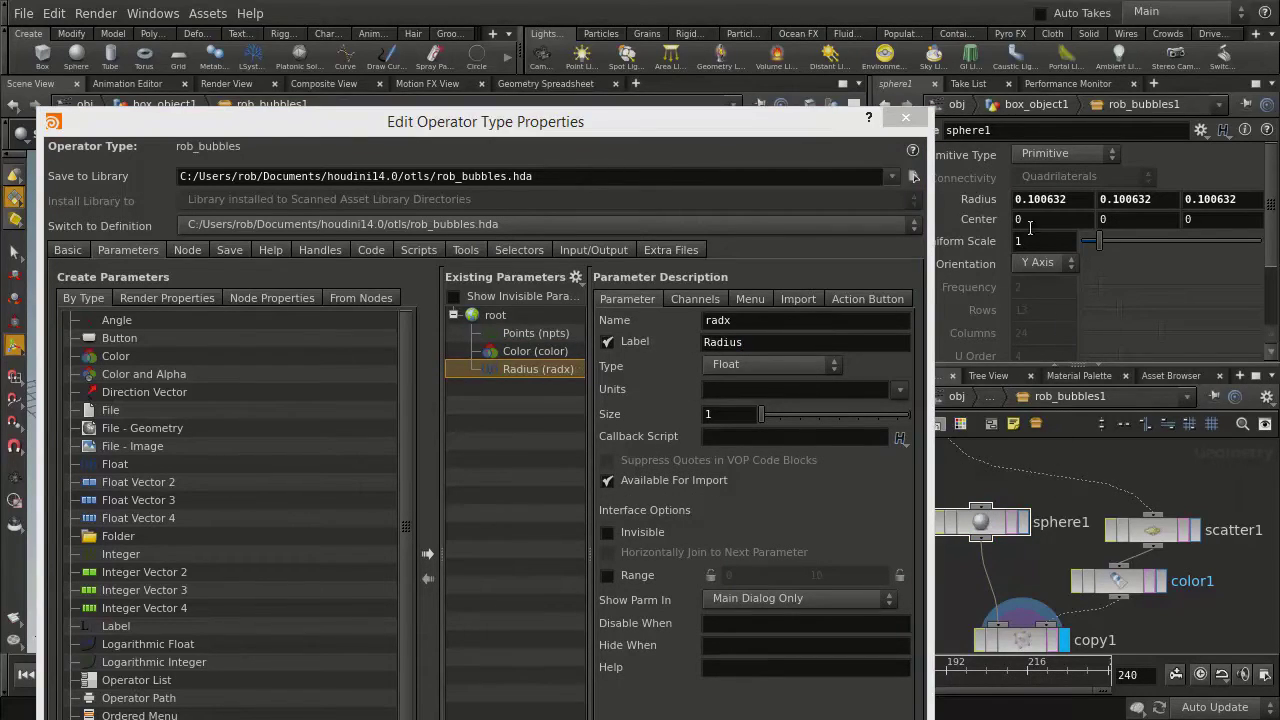
drag(1030, 197, 1148, 205)
Step: Make sphere radius Y and Z relative references to radx
click(1180, 280)
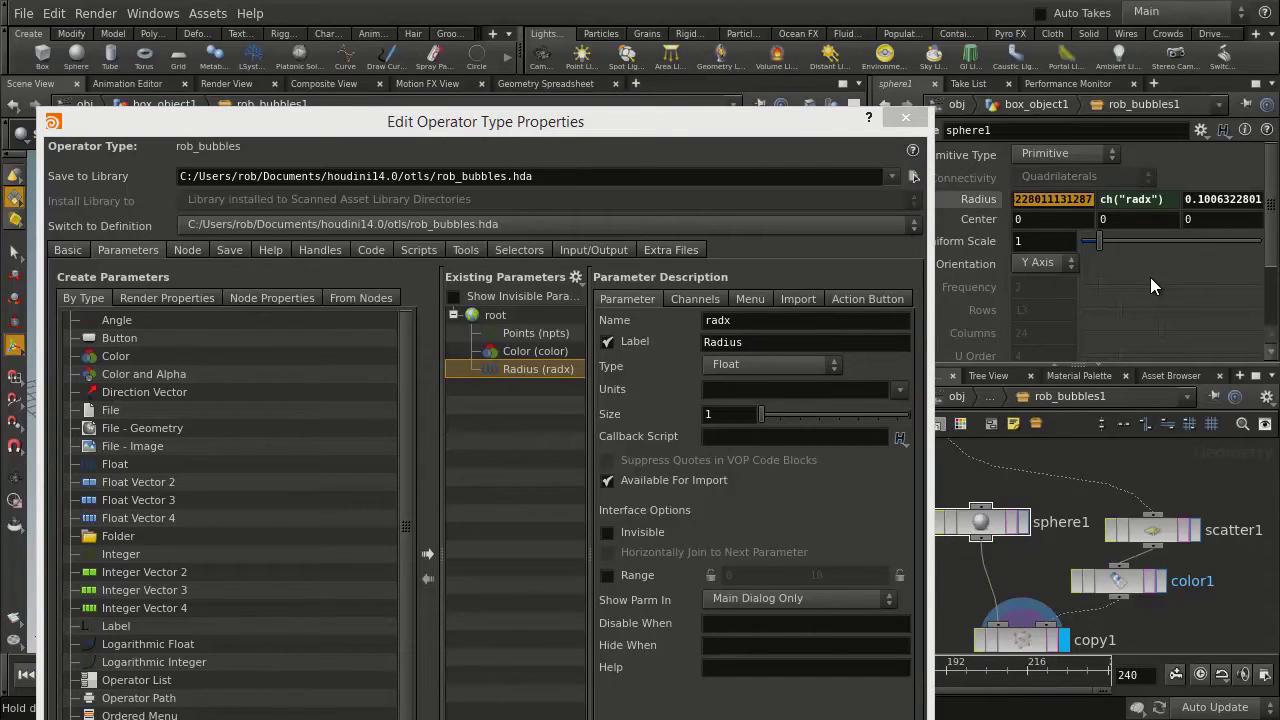
click(970, 197)
drag(1036, 197, 1213, 203)
click(1232, 283)
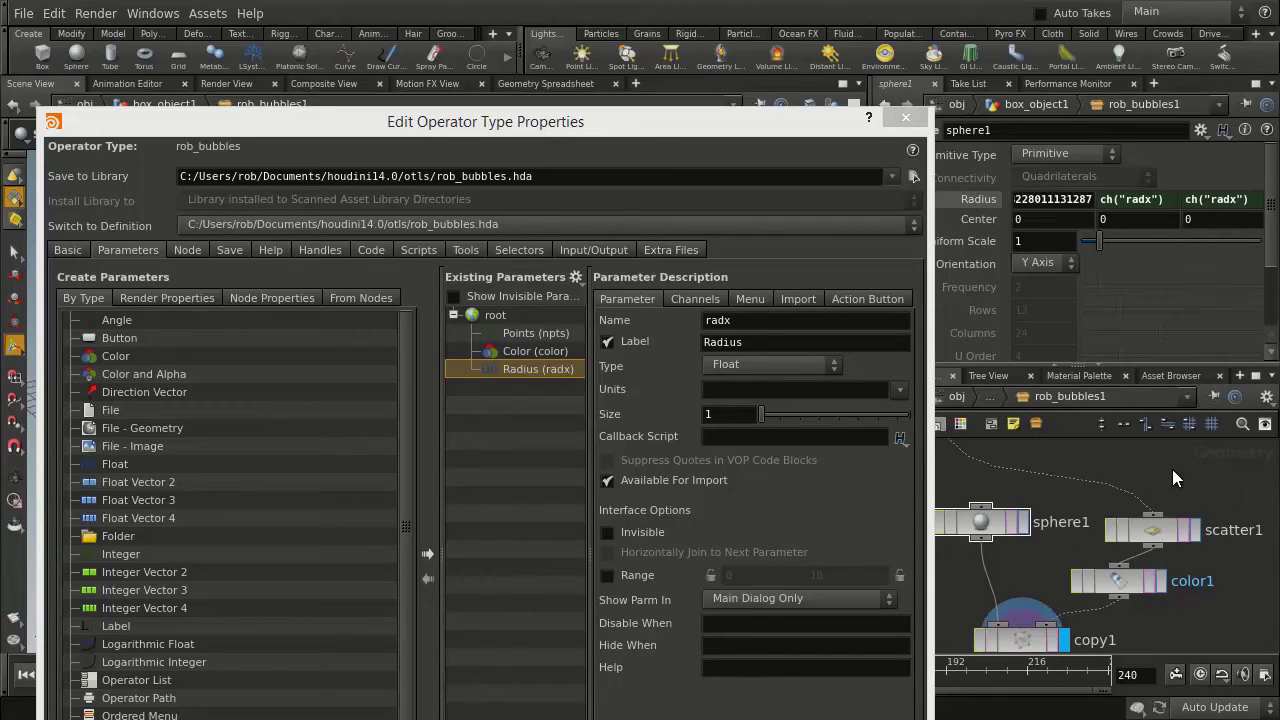
Step: Set the Points parameter's range maximum to 500
click(515, 369)
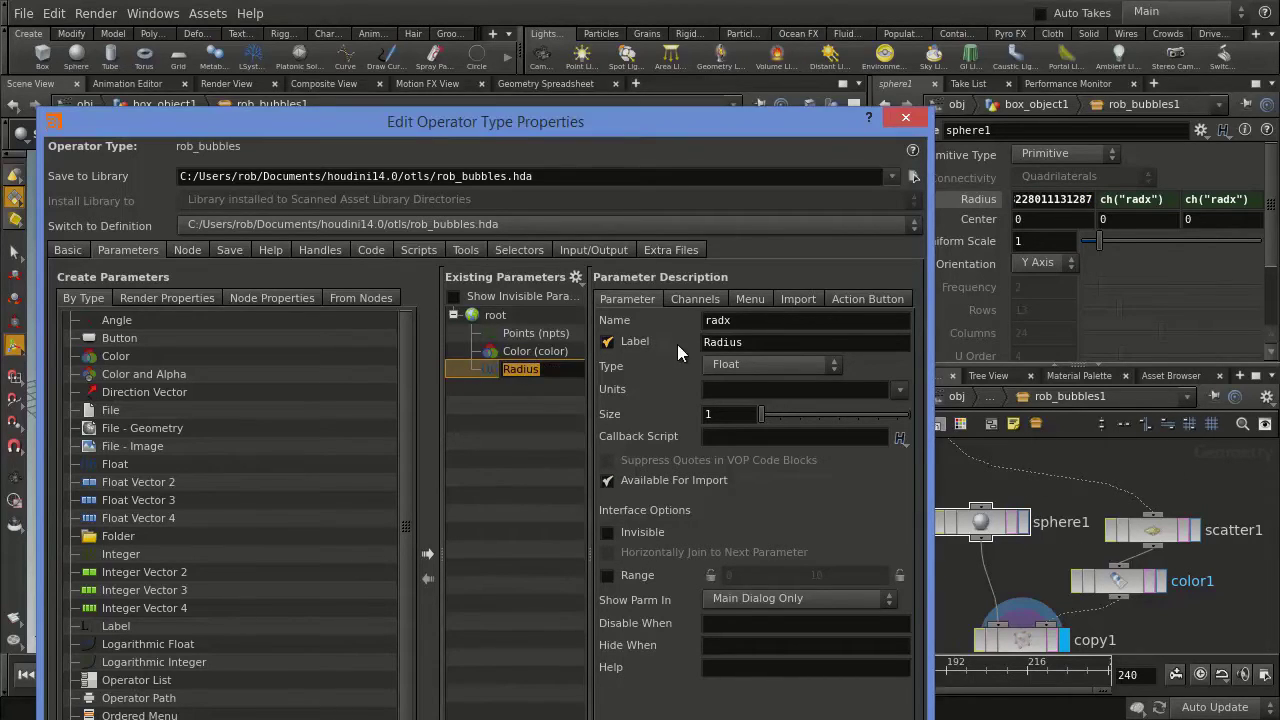
key(Up)
key(Up)
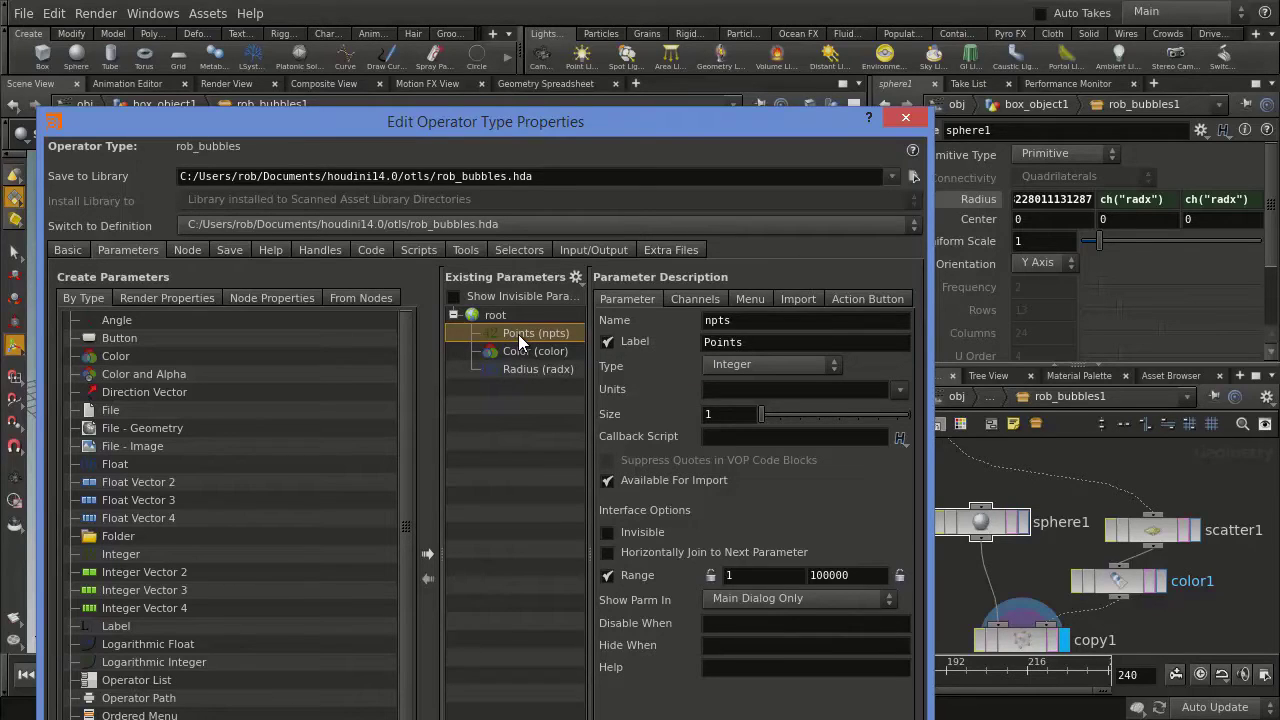
drag(866, 575, 801, 574)
text(500)
Step: Give the Radius parameter a 0–0.5 range and accept the changes
click(542, 351)
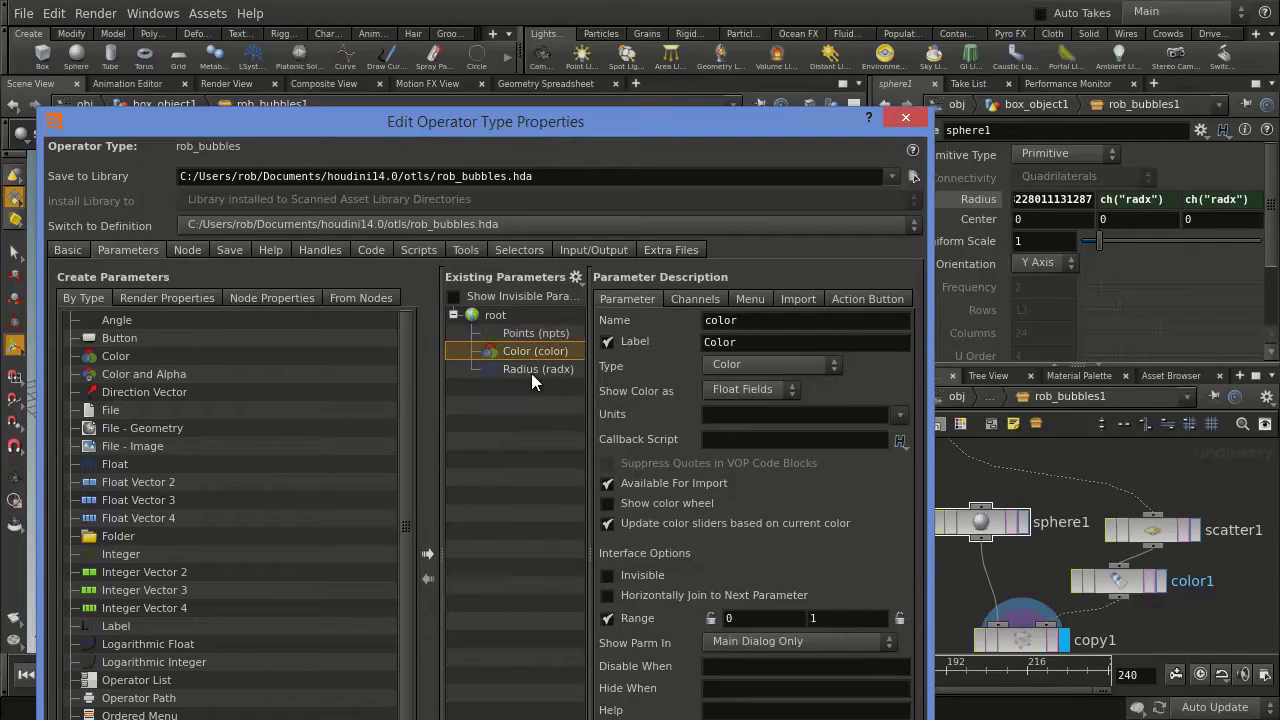
click(535, 370)
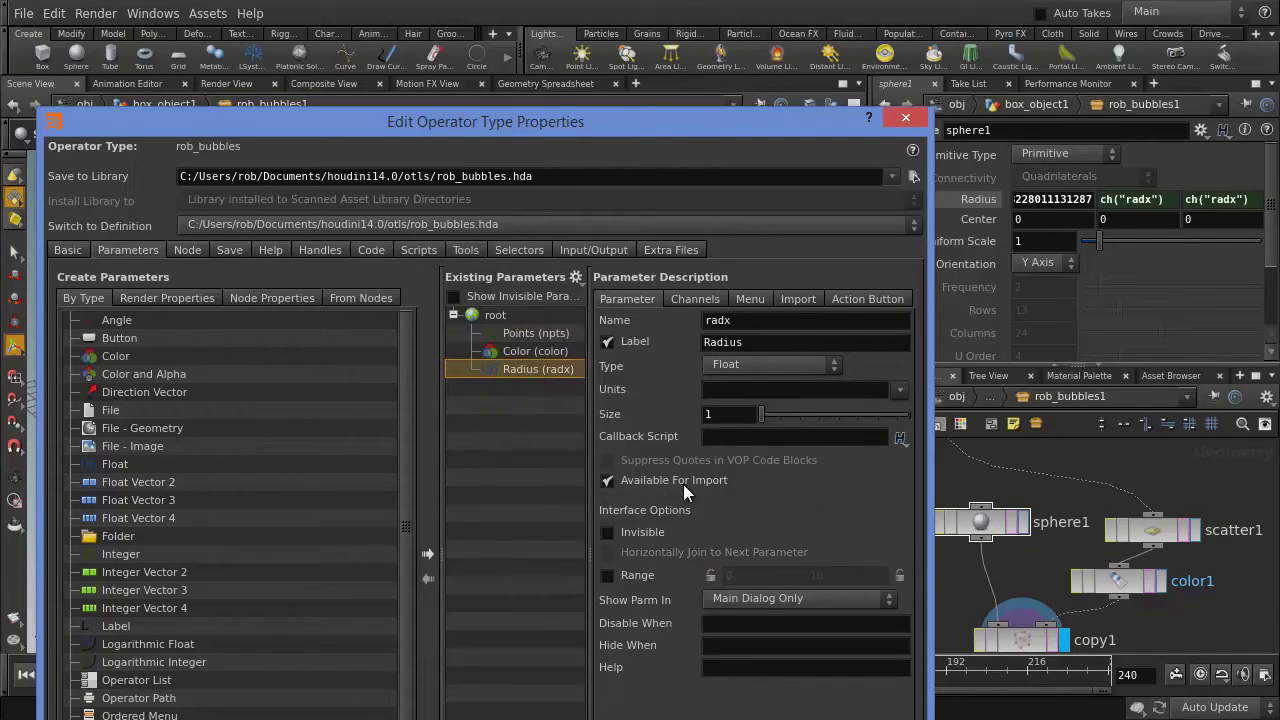
click(632, 576)
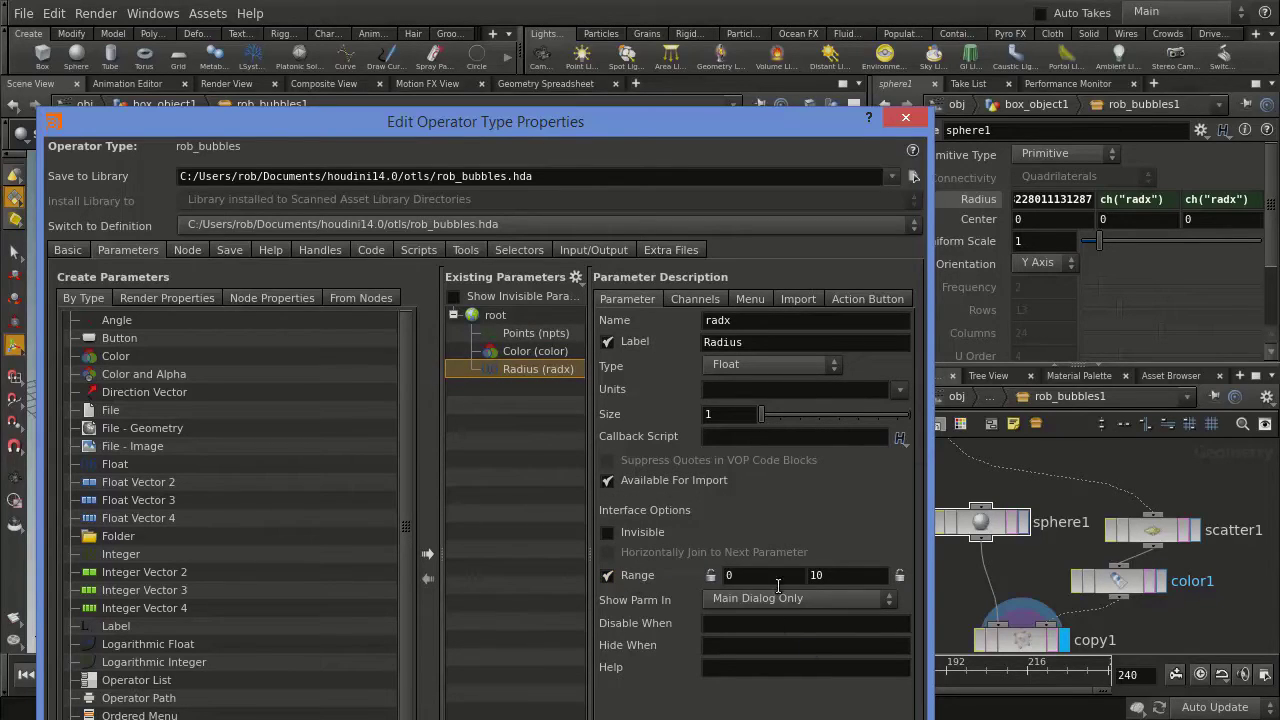
double_click(816, 576)
text(0.5)
drag(642, 118, 614, 0)
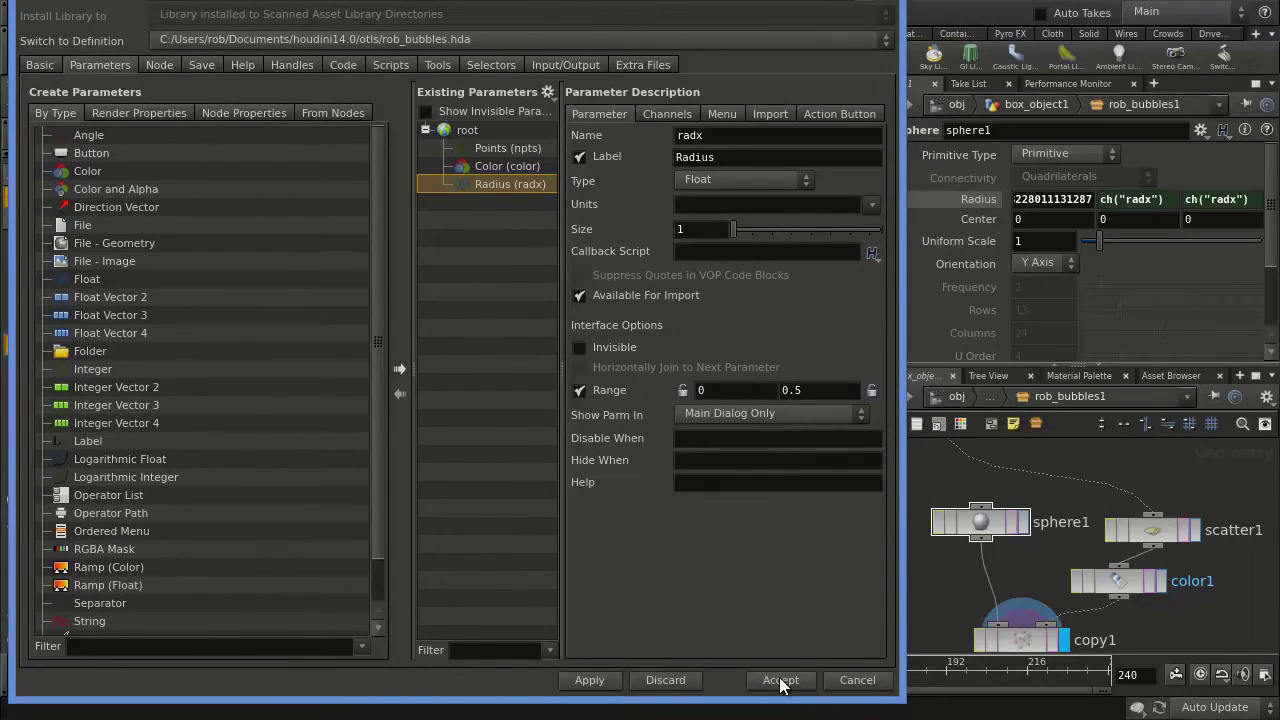
click(778, 681)
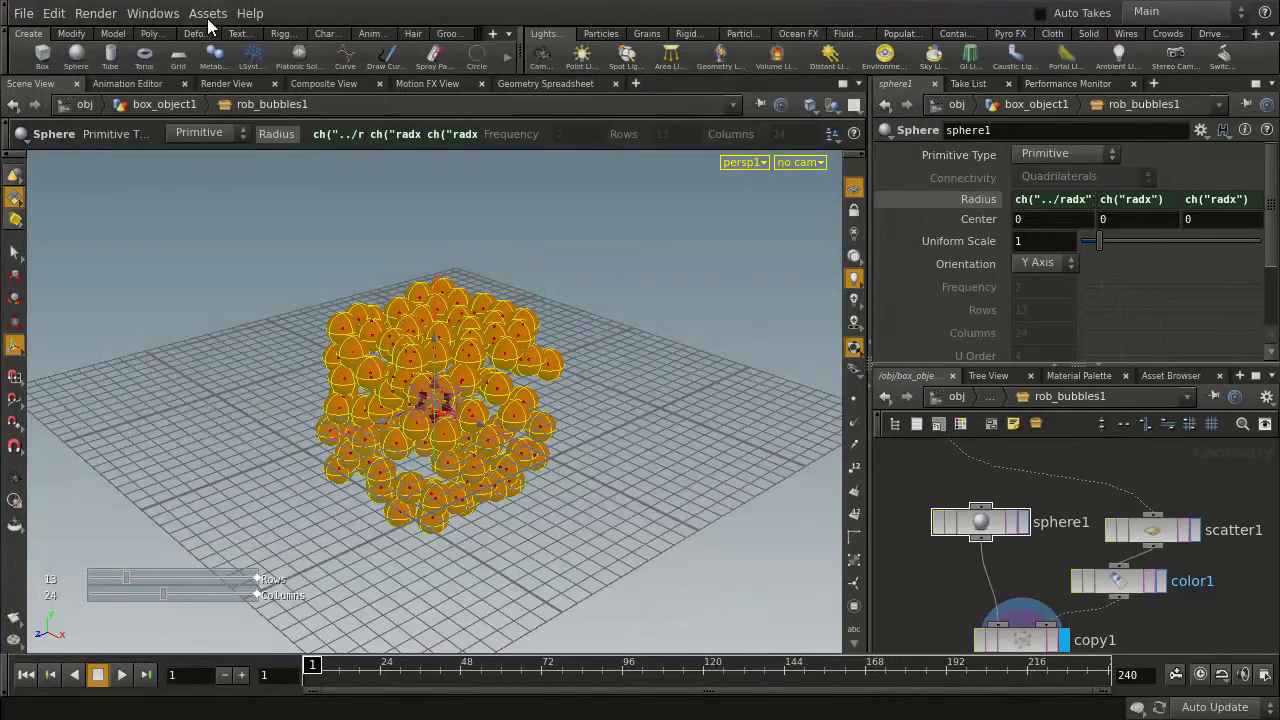
Step: Lock and save the Bubbles asset, then return to the object level
click(207, 14)
mouse_move(395, 83)
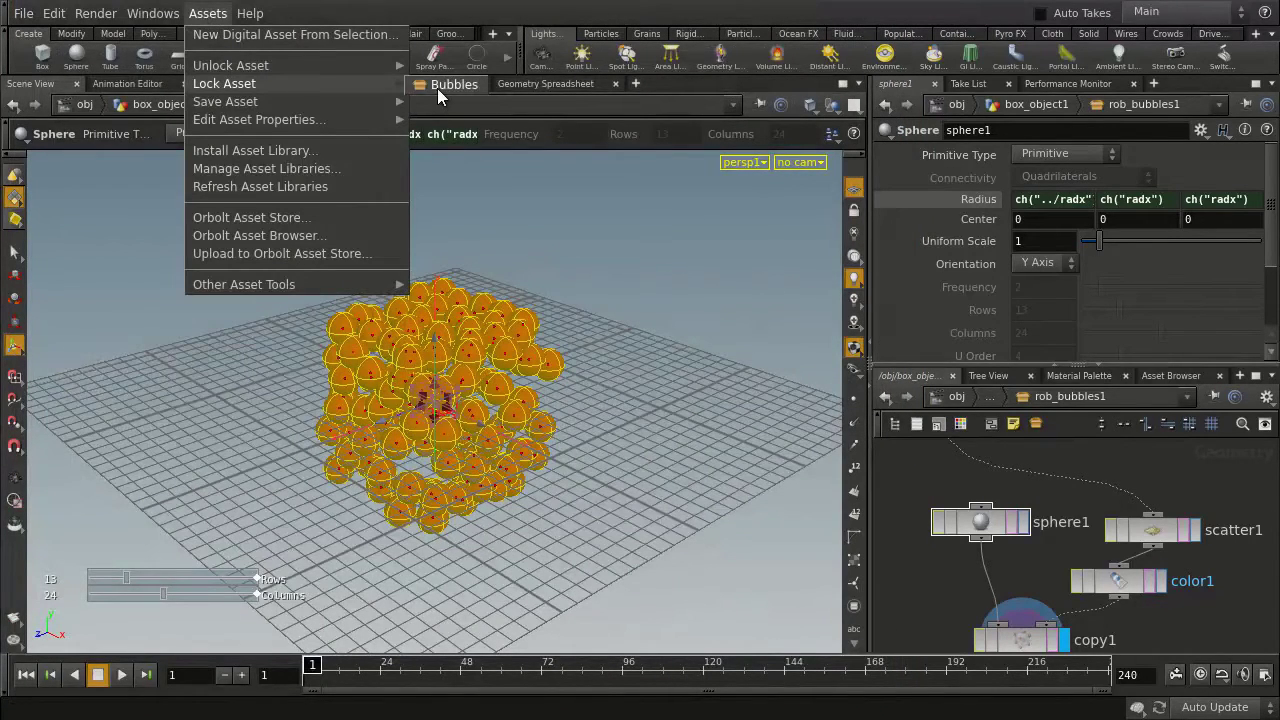
click(437, 88)
click(382, 143)
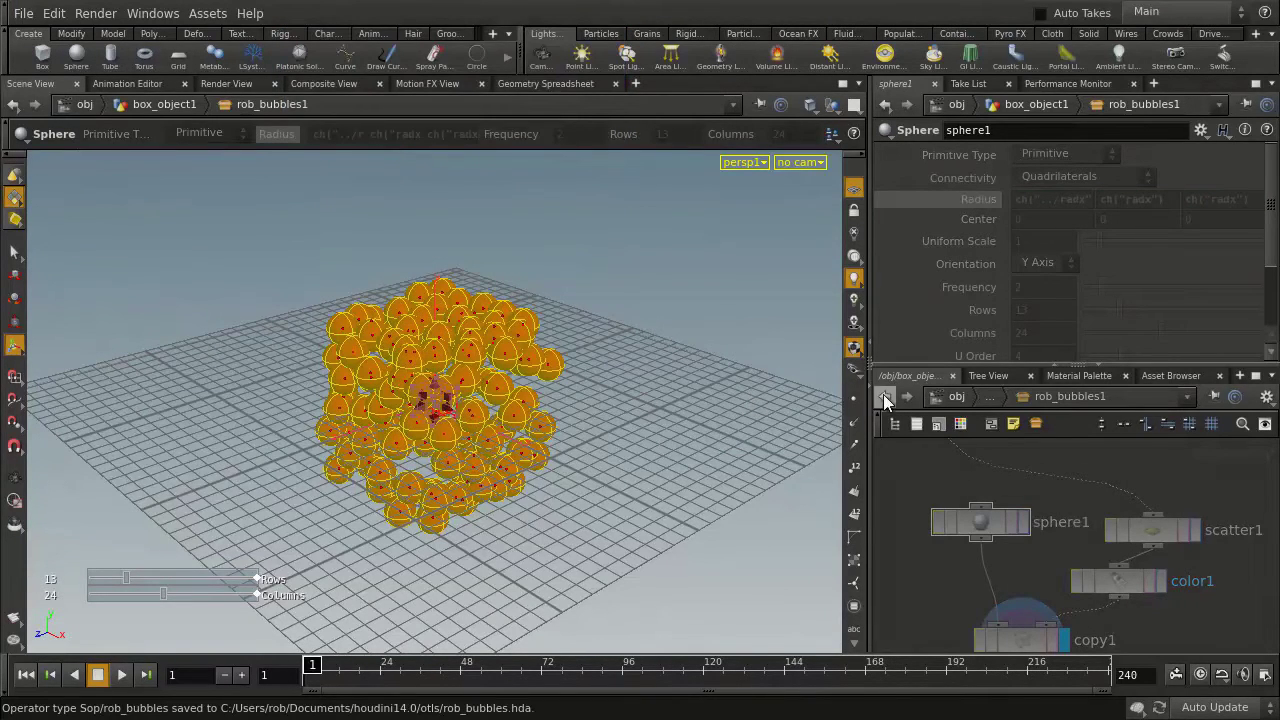
click(80, 105)
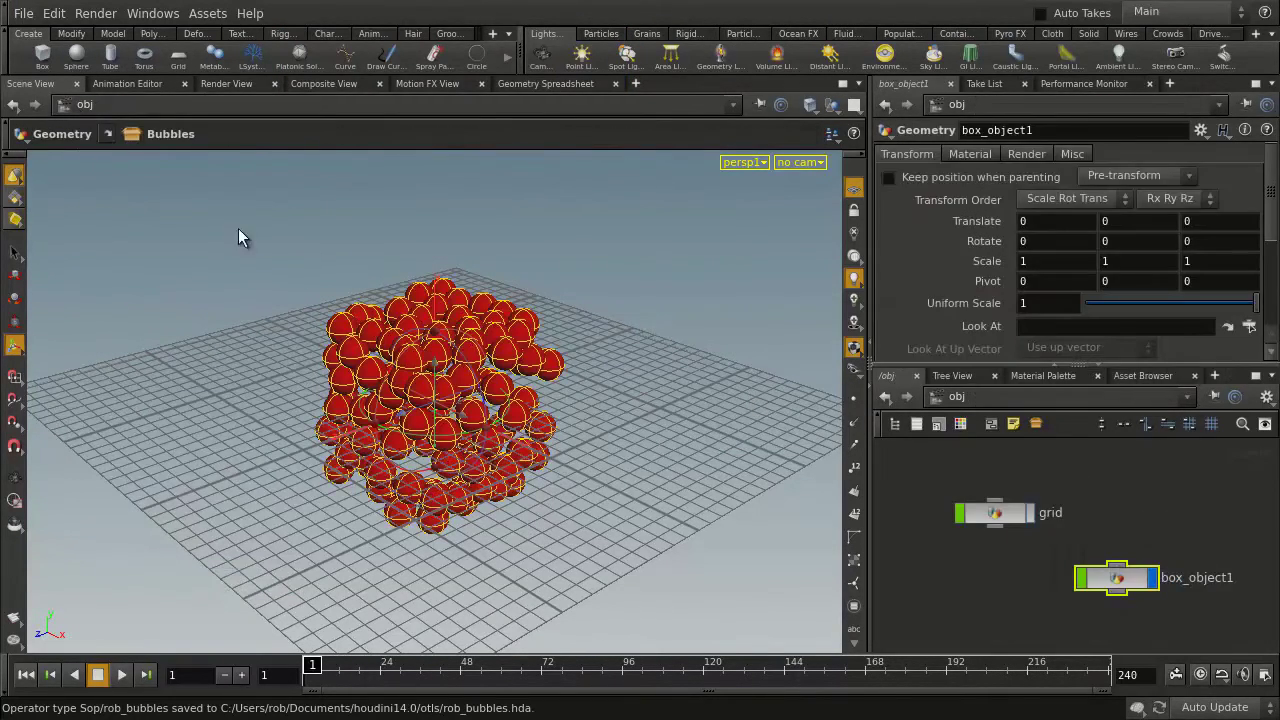
Step: Inside box_object1, color the bubbles yellow, set Points to 308 and Radius to 0.034, then return to /obj
double_click(1119, 577)
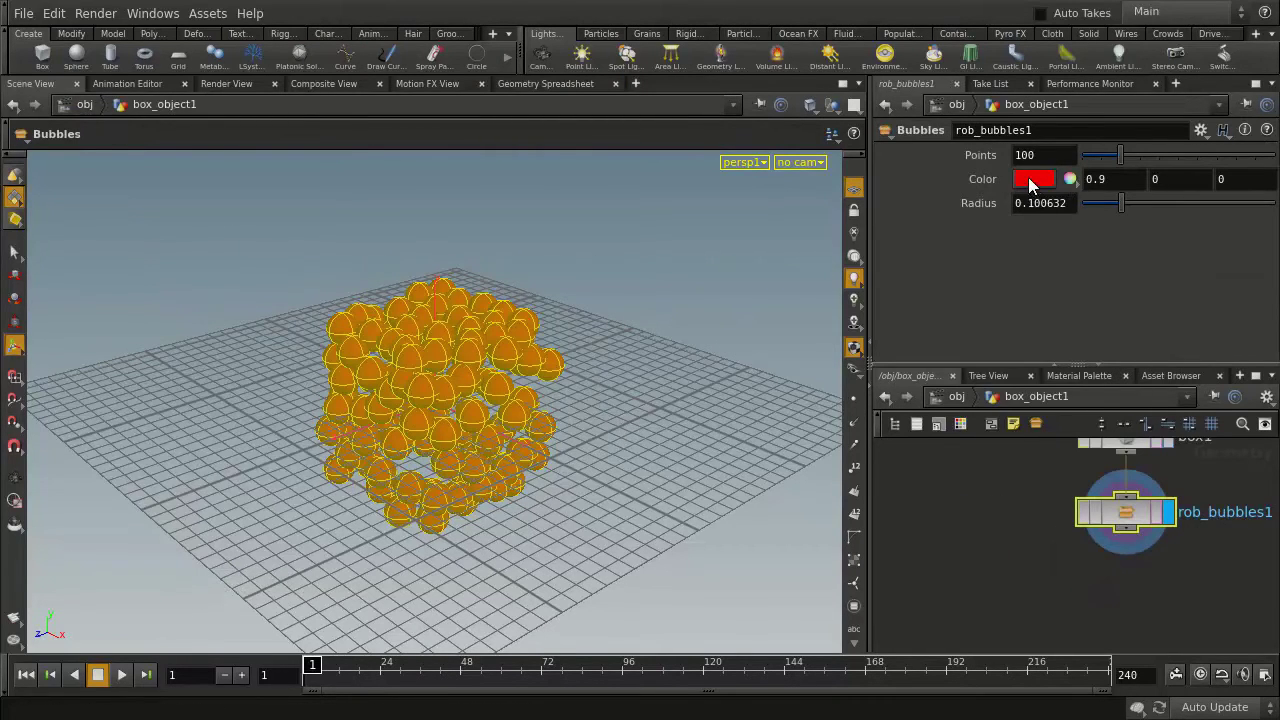
click(1033, 181)
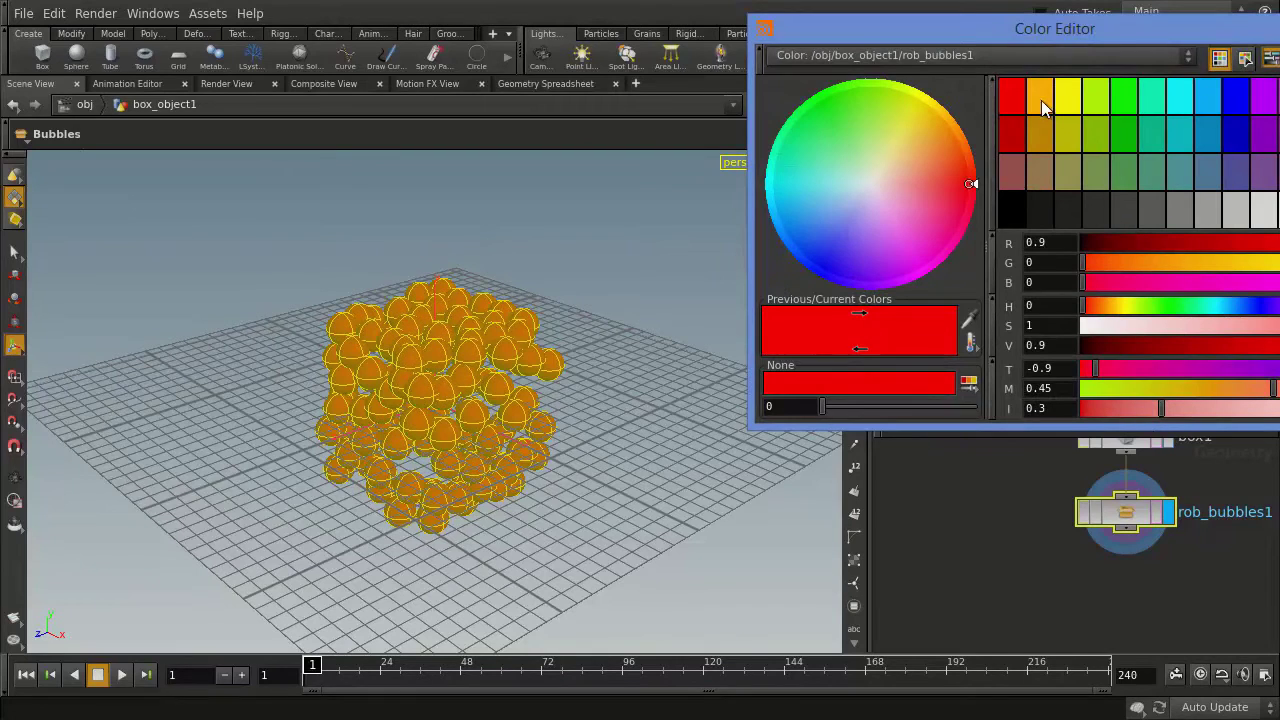
click(1067, 97)
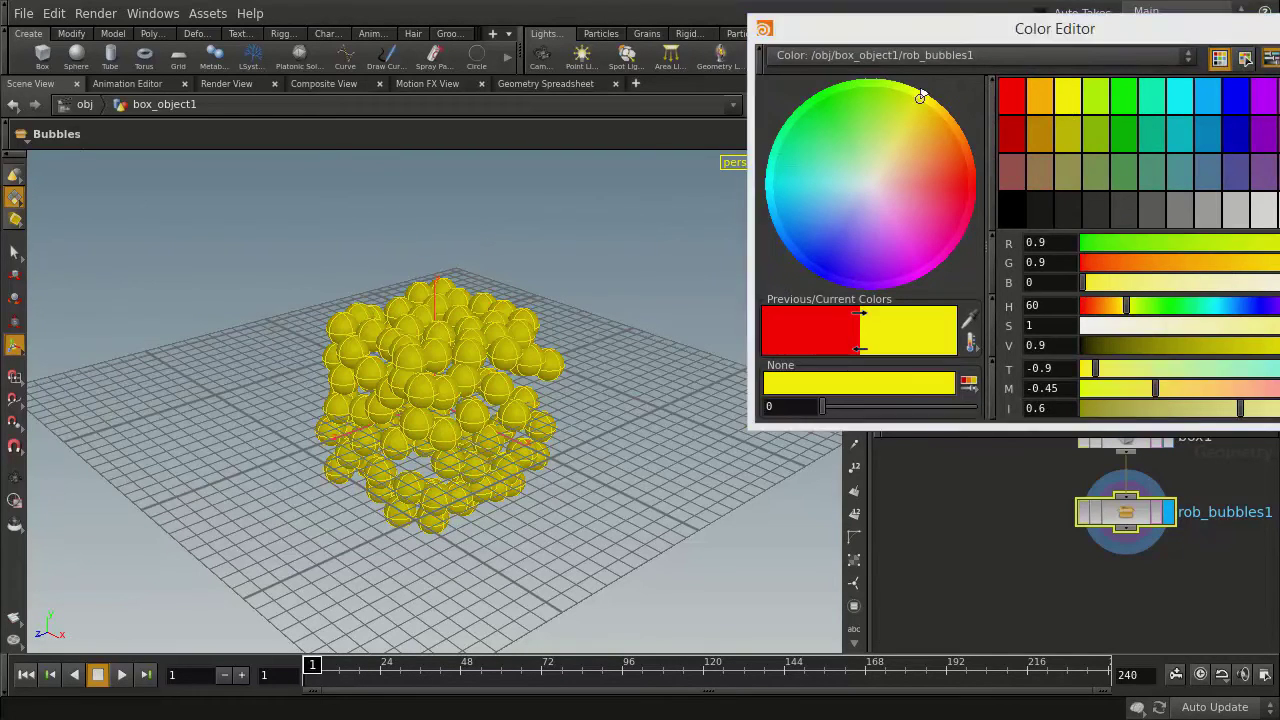
drag(1115, 159, 1202, 154)
drag(1121, 205, 1096, 207)
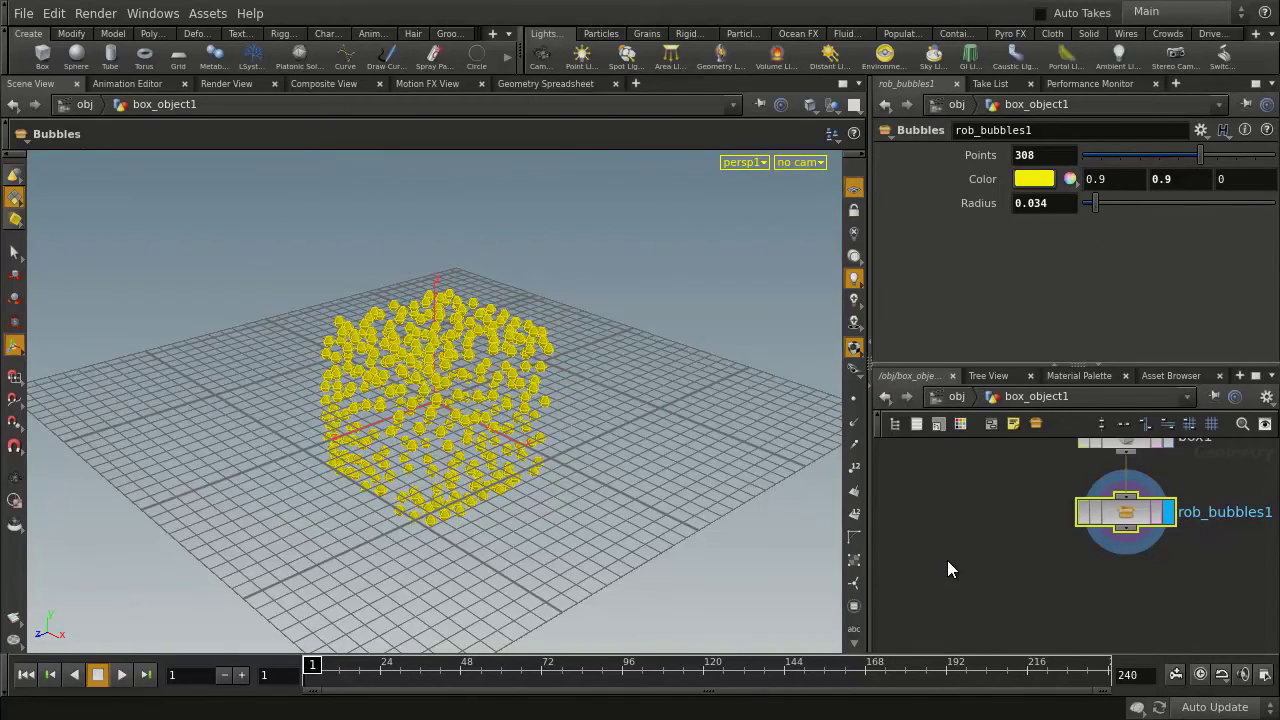
click(941, 397)
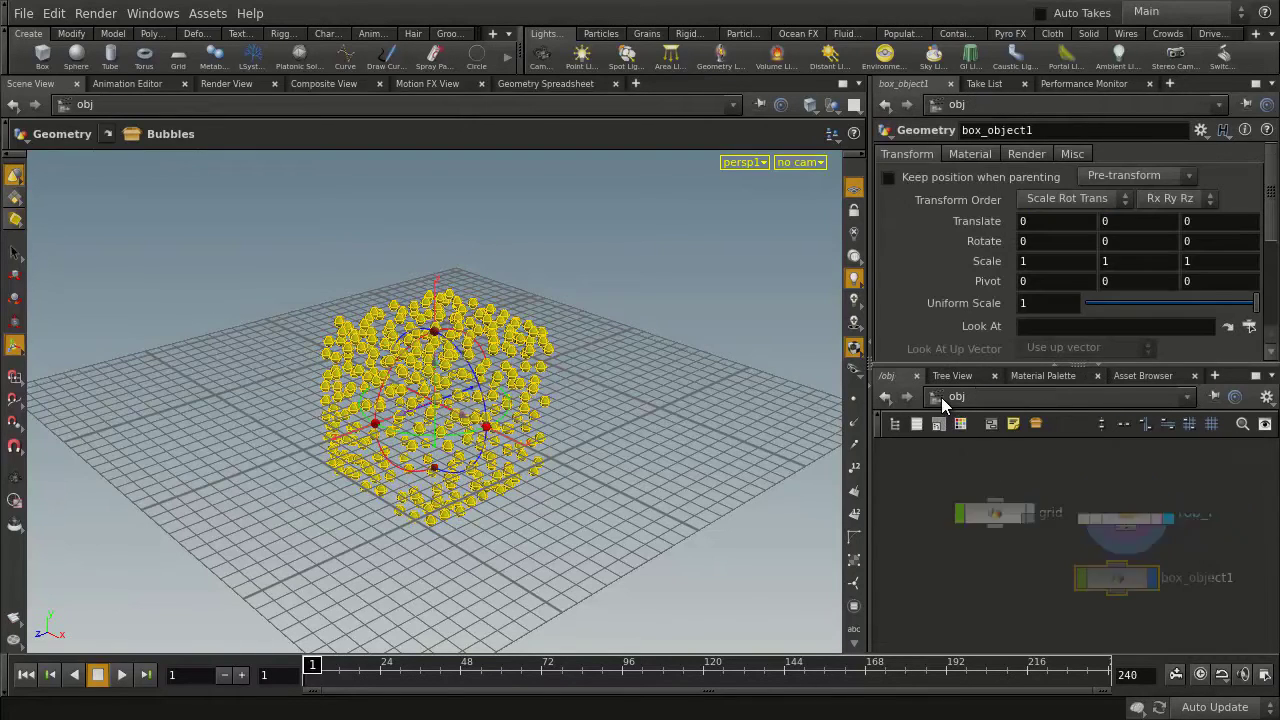
Step: Turn on the grid object's display and color its bubbles blue
click(1029, 513)
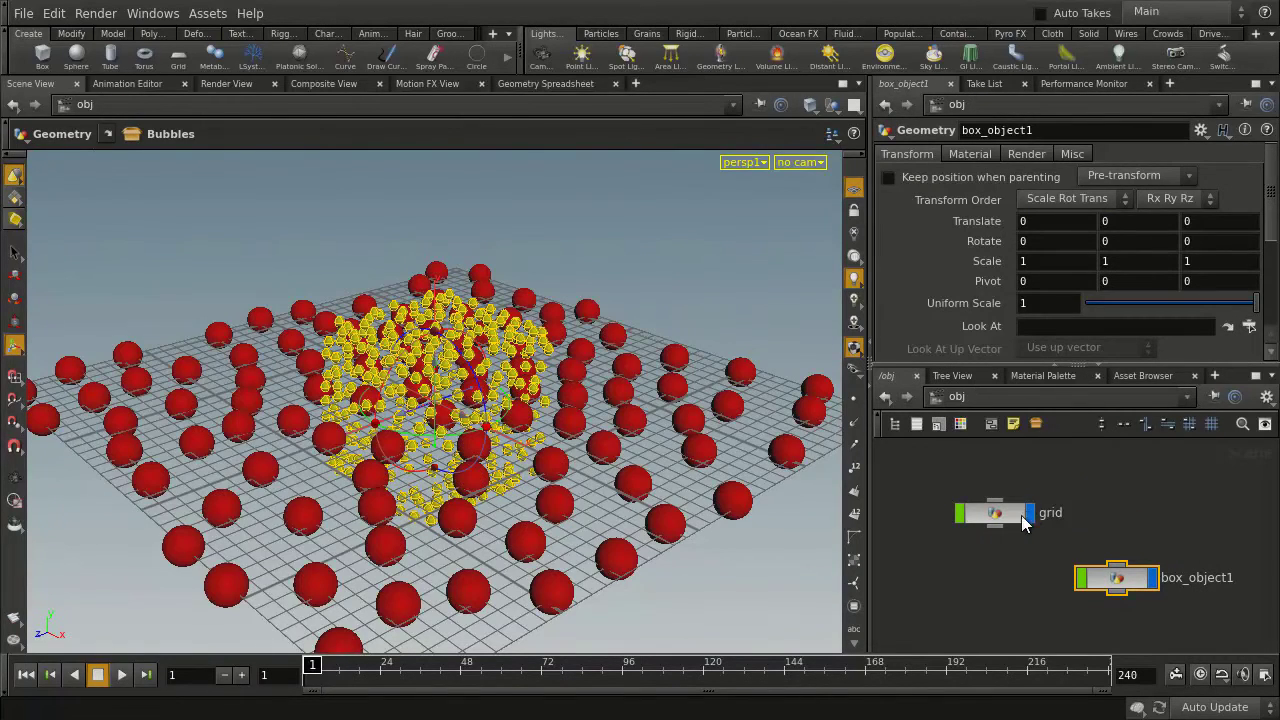
double_click(997, 513)
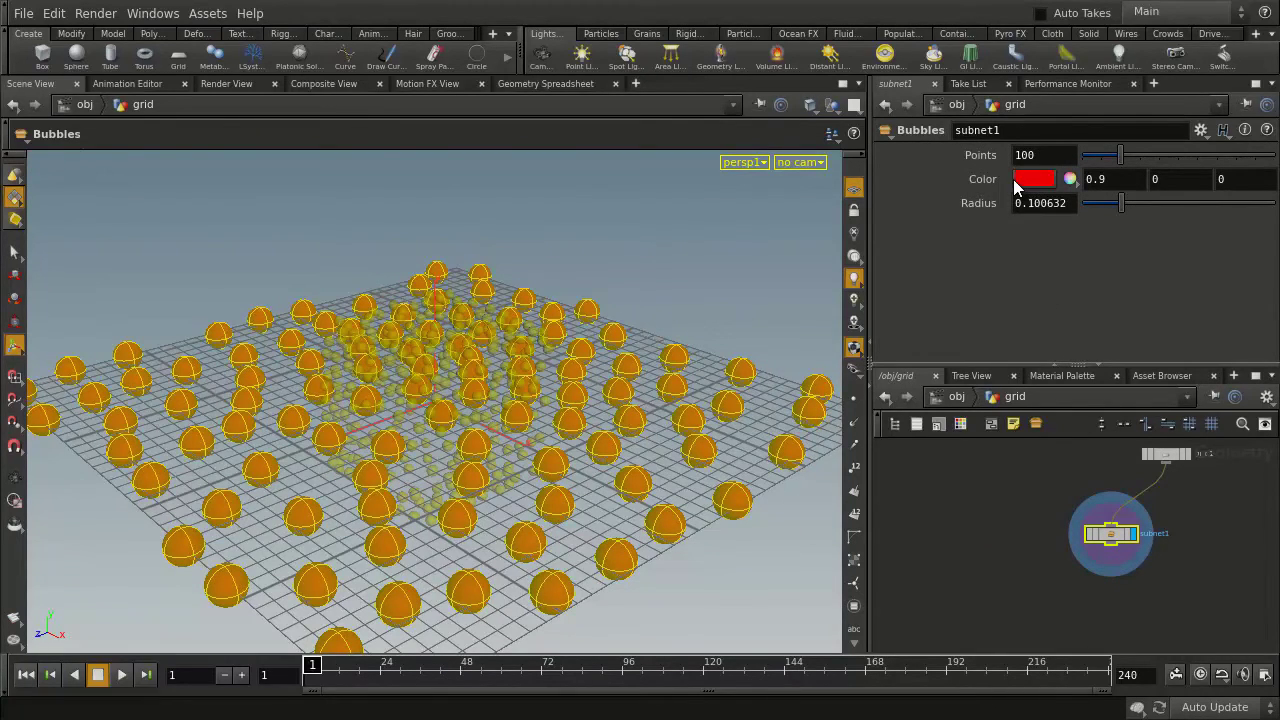
click(1044, 181)
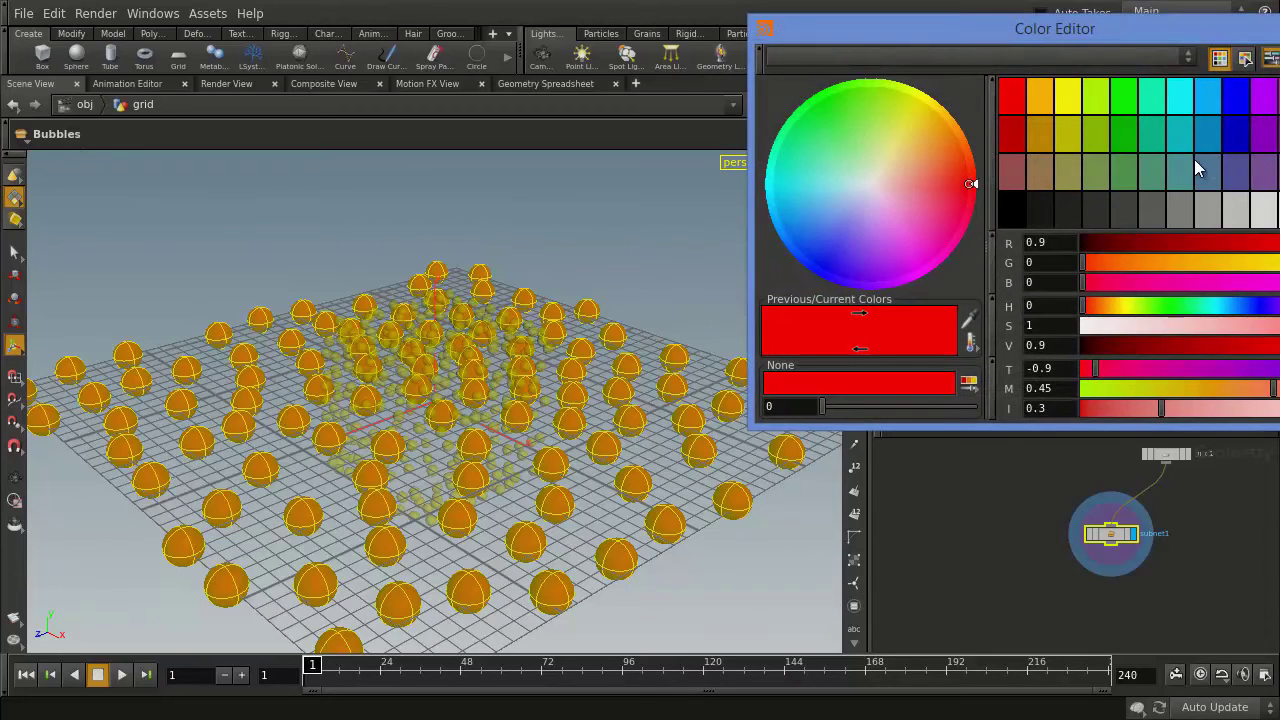
click(1231, 103)
key(Return)
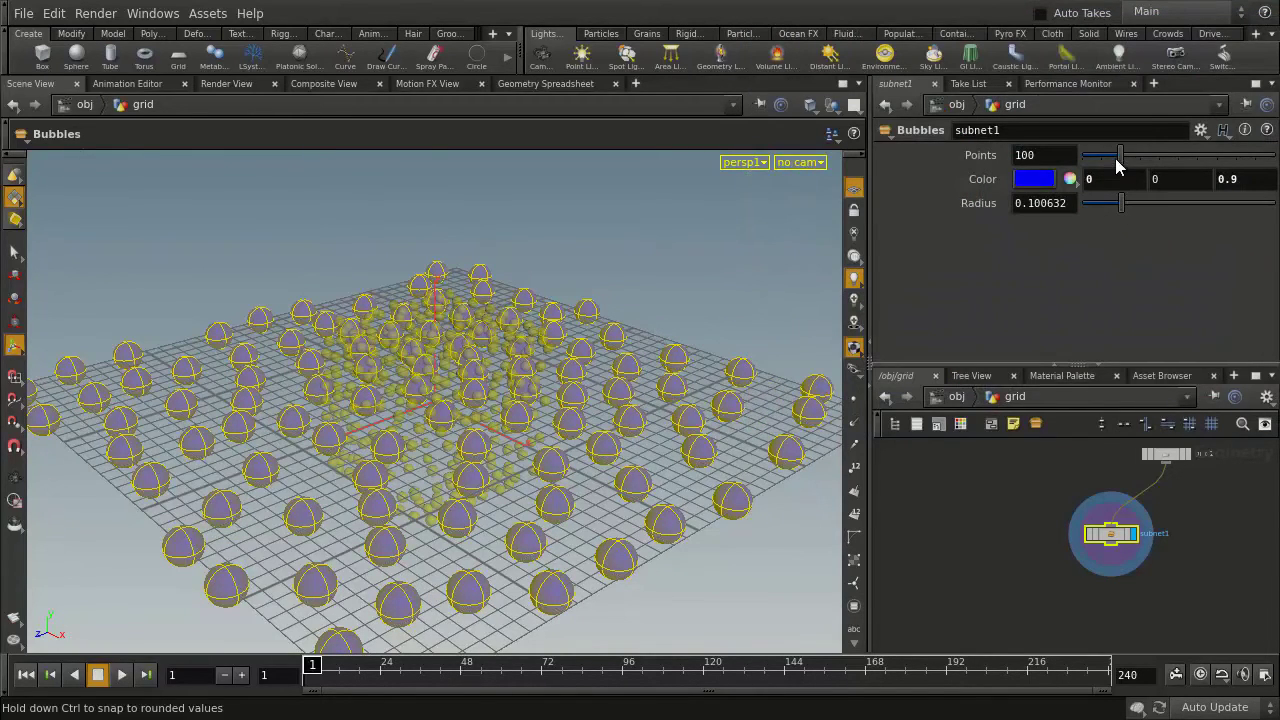
Step: Set the grid bubbles to 256 points with radius 0.167, then return to /obj
drag(1120, 155, 1180, 156)
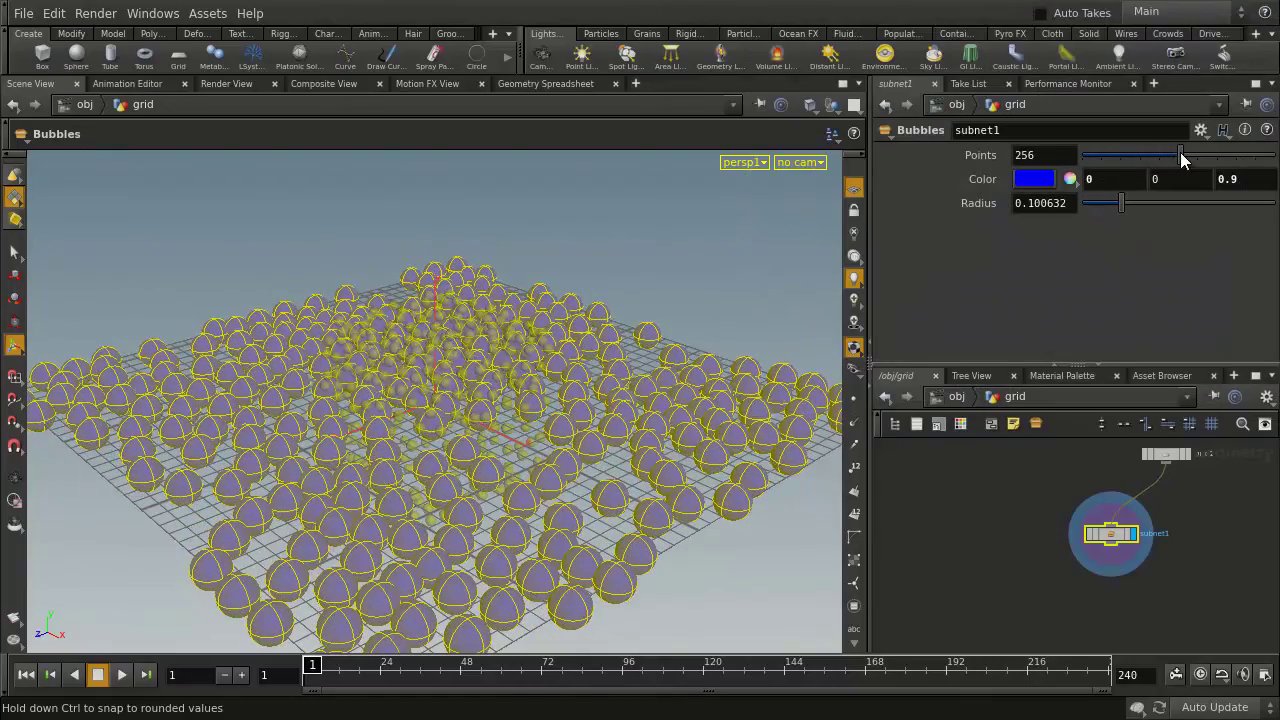
drag(1121, 205, 1143, 206)
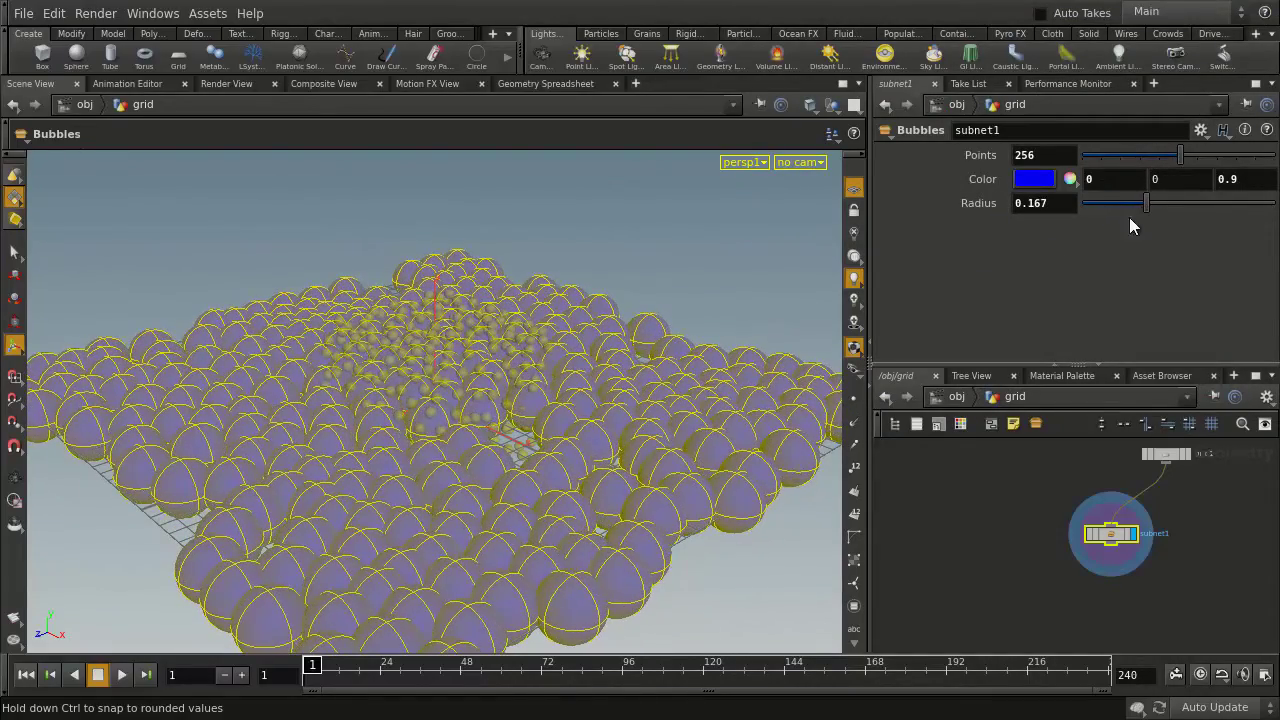
click(955, 110)
click(1005, 467)
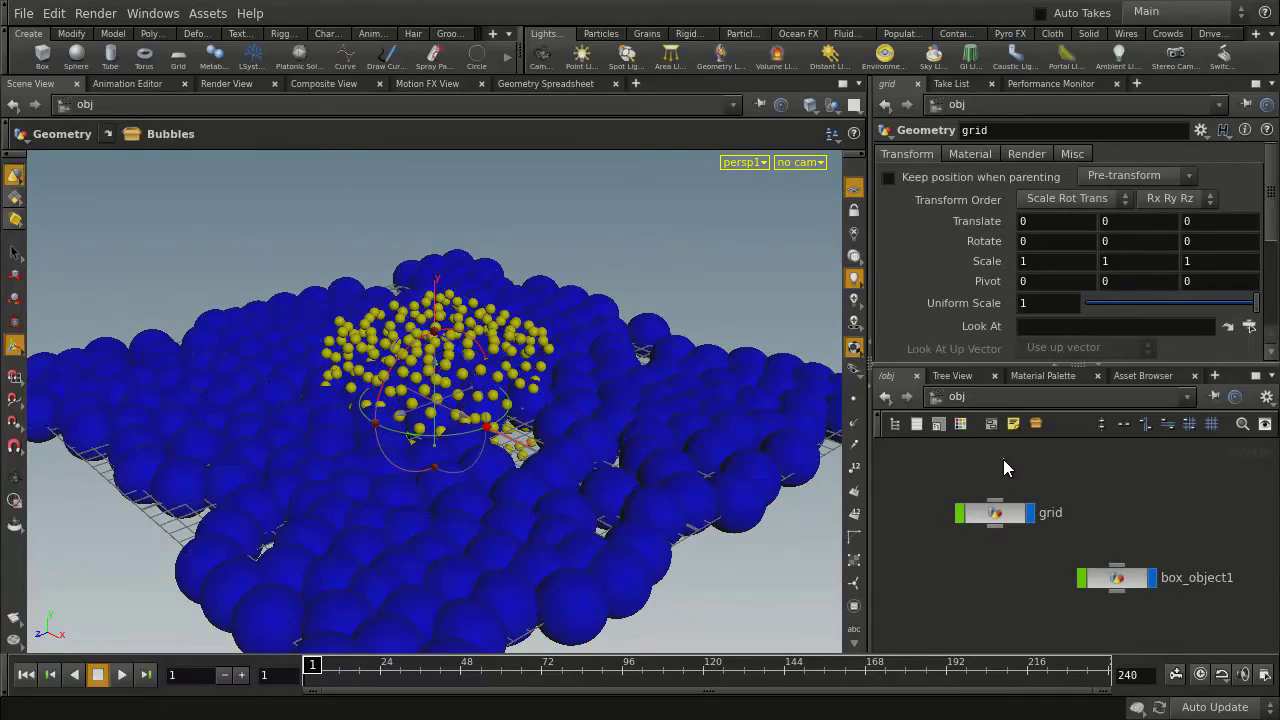